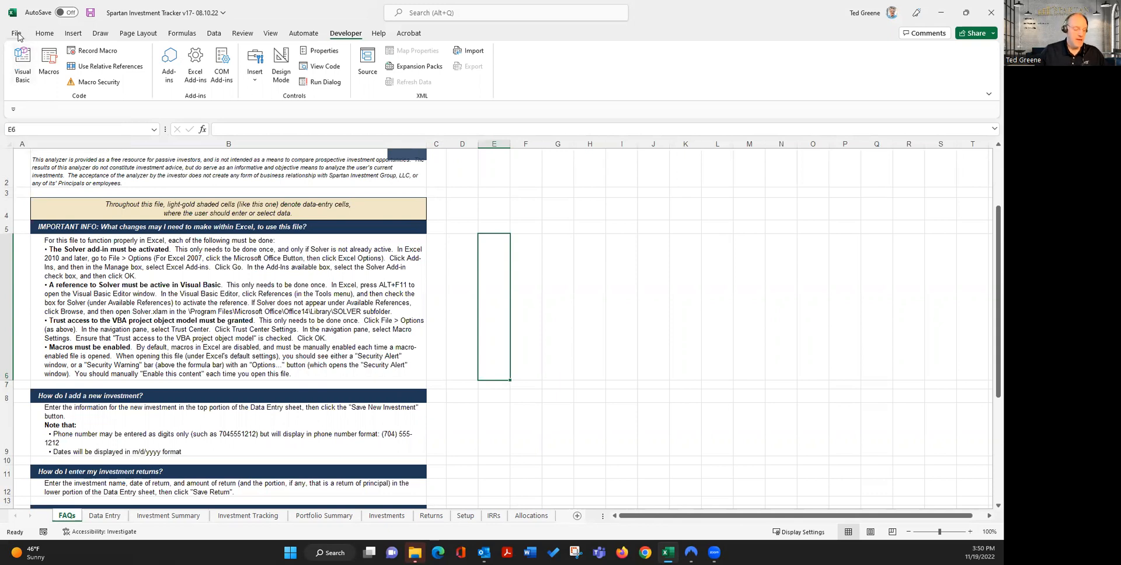
Make sure the Solver Add-in is enabled in the list of available Excel add-ins and accept the selection
left_click(17, 34)
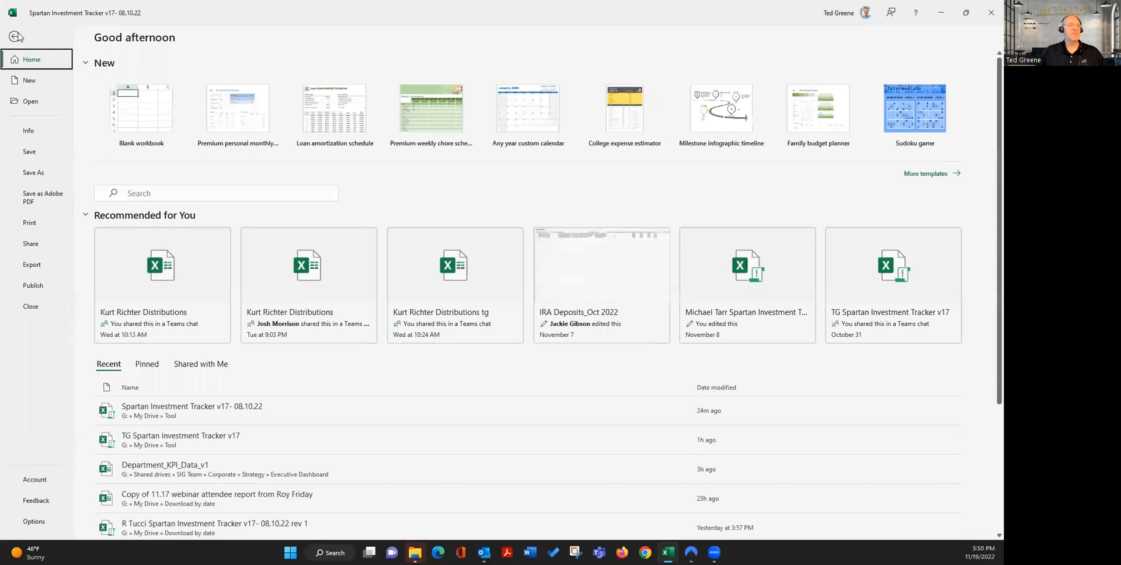
left_click(33, 522)
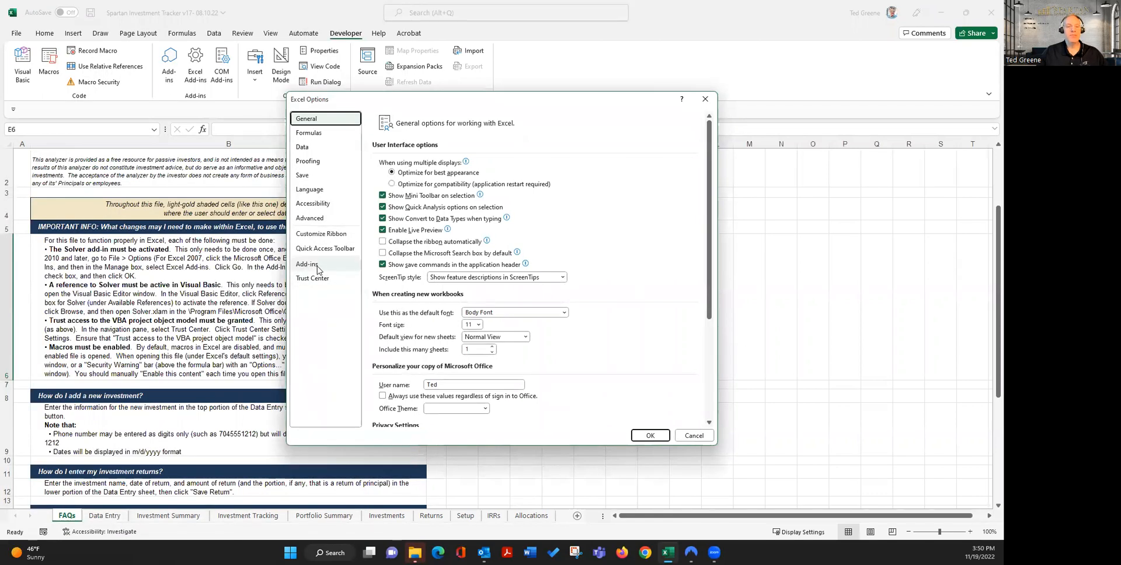
left_click(319, 269)
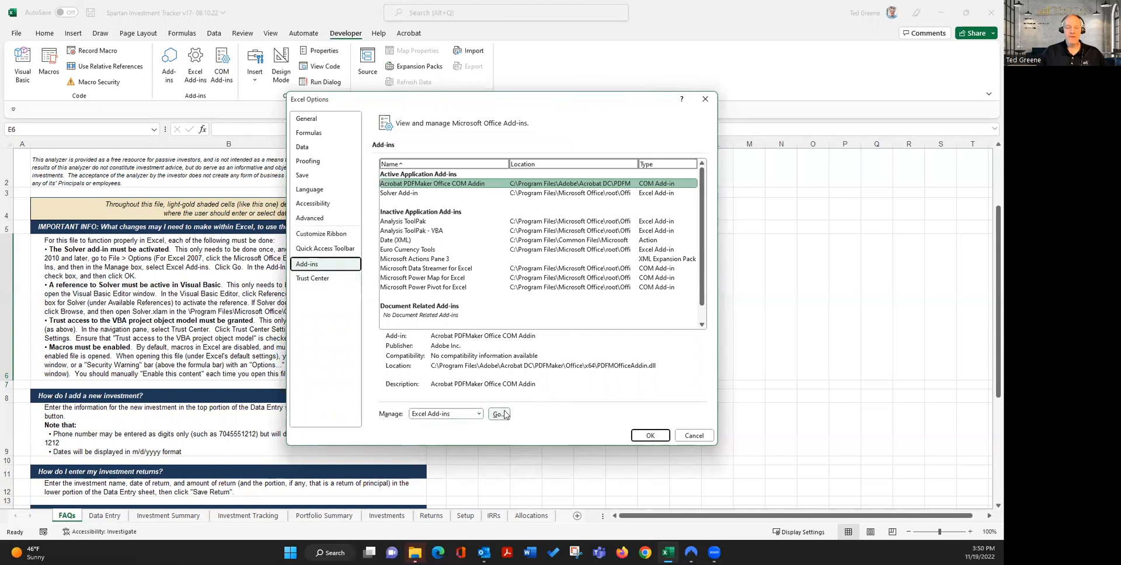
left_click(480, 414)
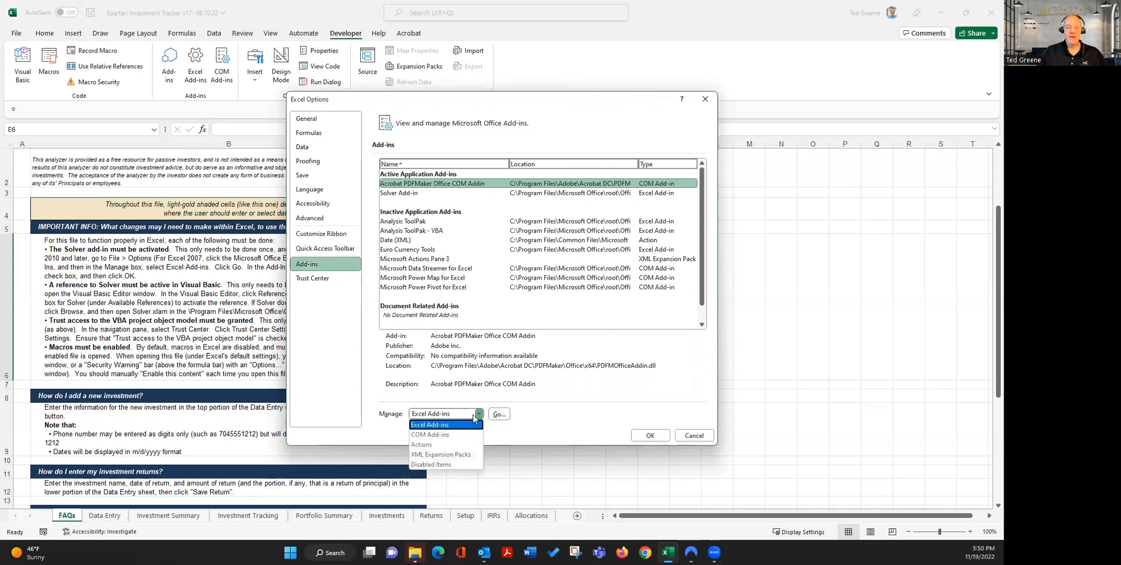
left_click(467, 423)
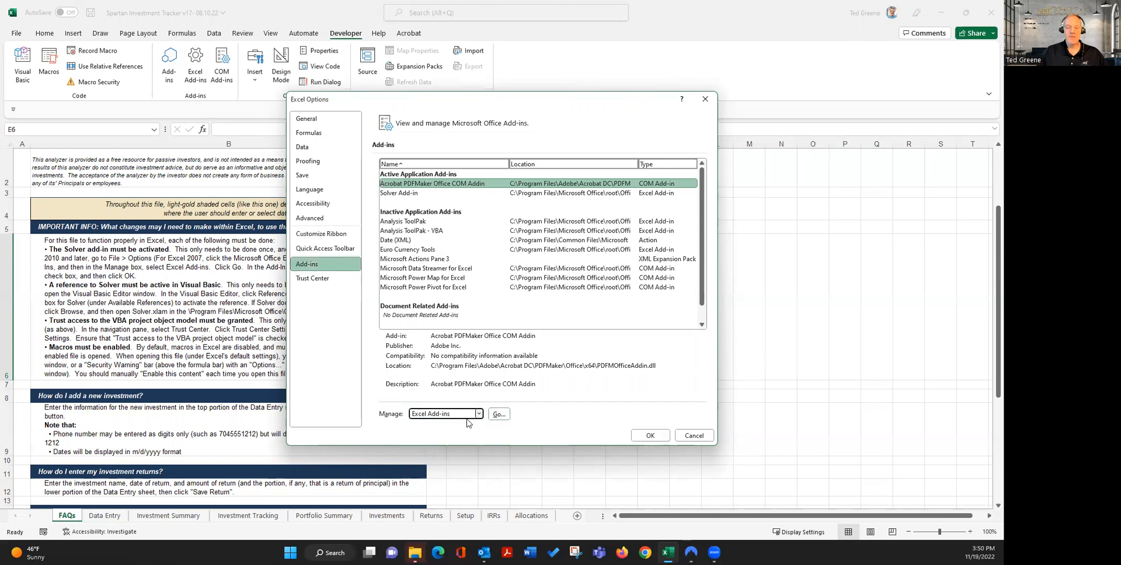
left_click(506, 415)
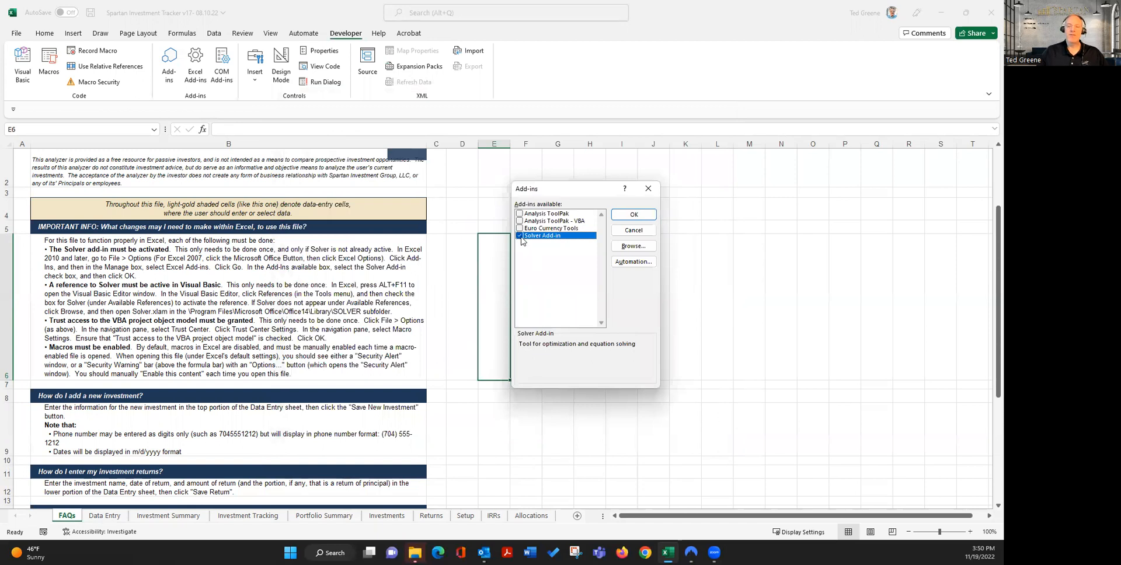
left_click(633, 215)
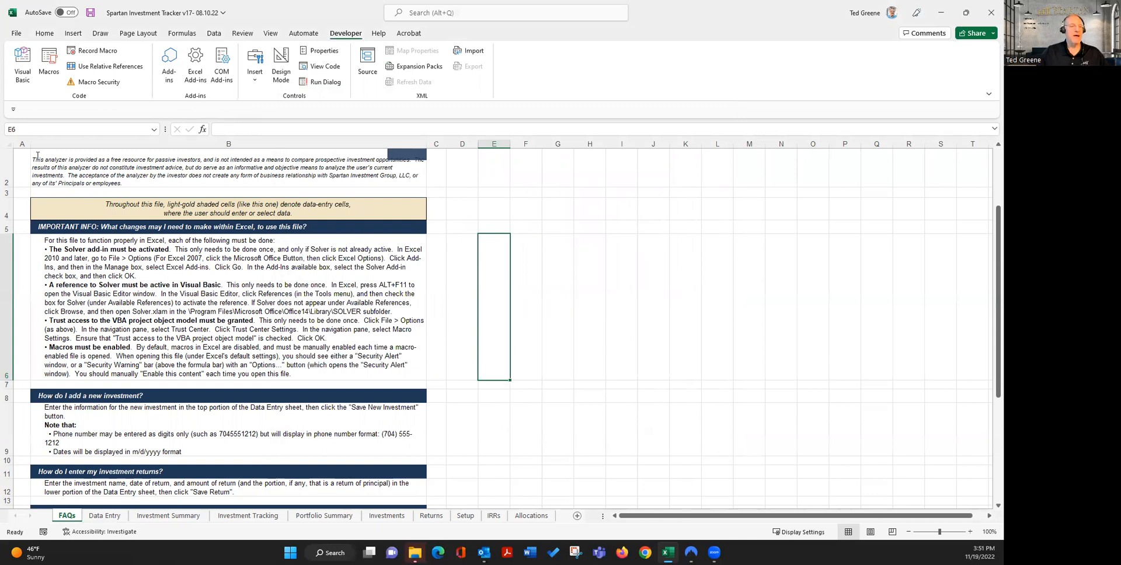
Make sure trust access to the VBA project object model is enabled in the Trust Center macro settings
left_click(16, 34)
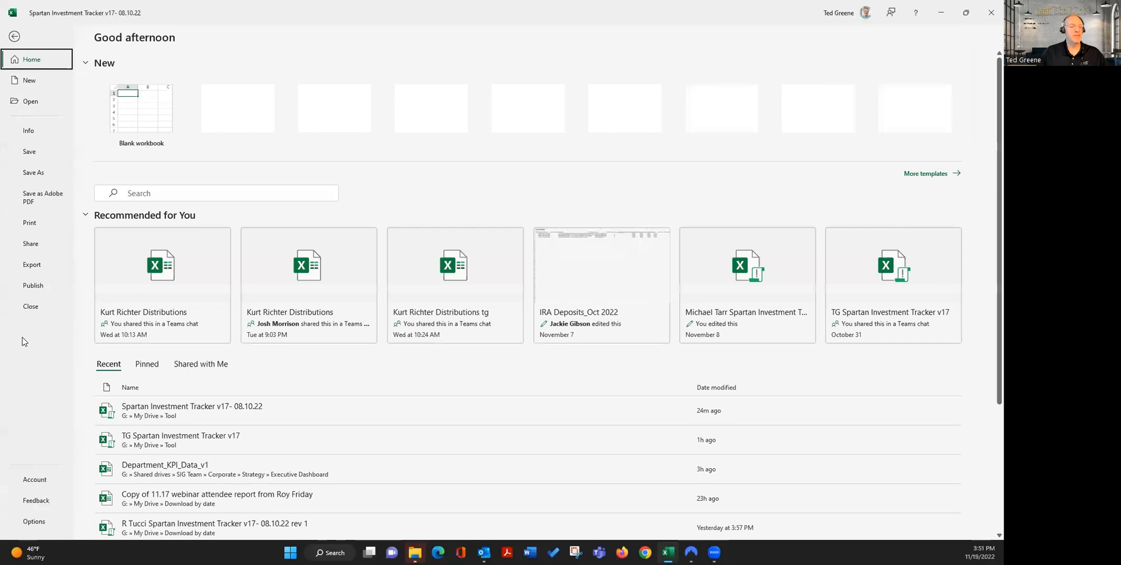
left_click(33, 521)
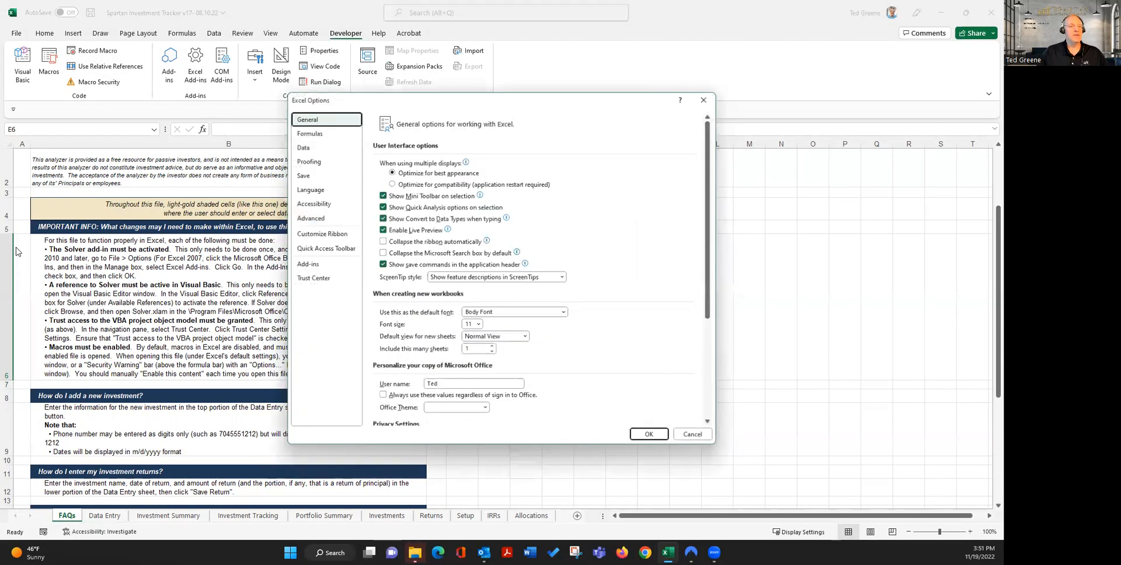
left_click(311, 280)
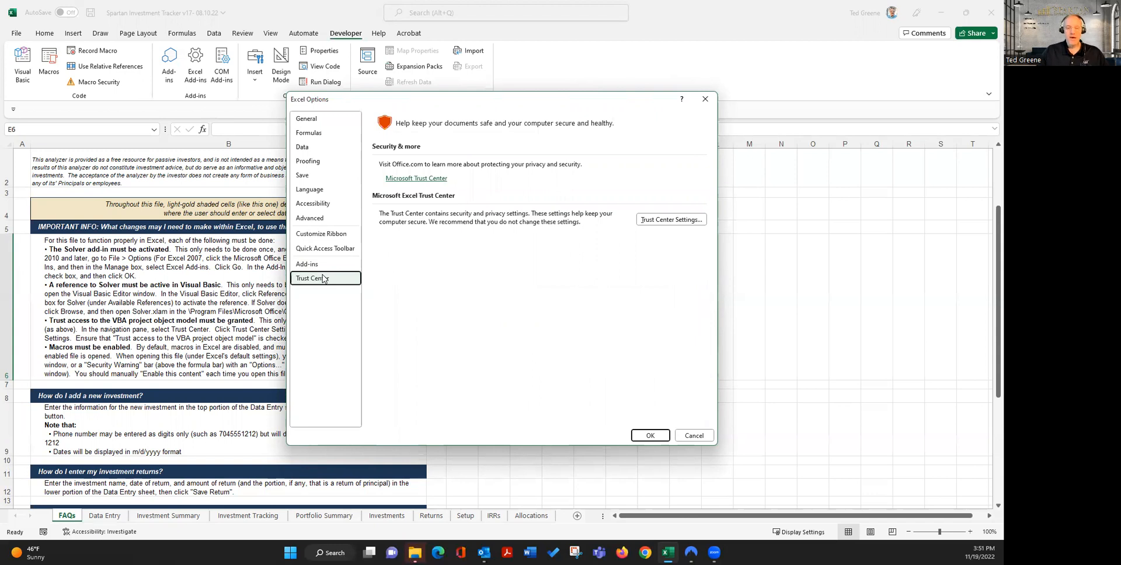
left_click(665, 220)
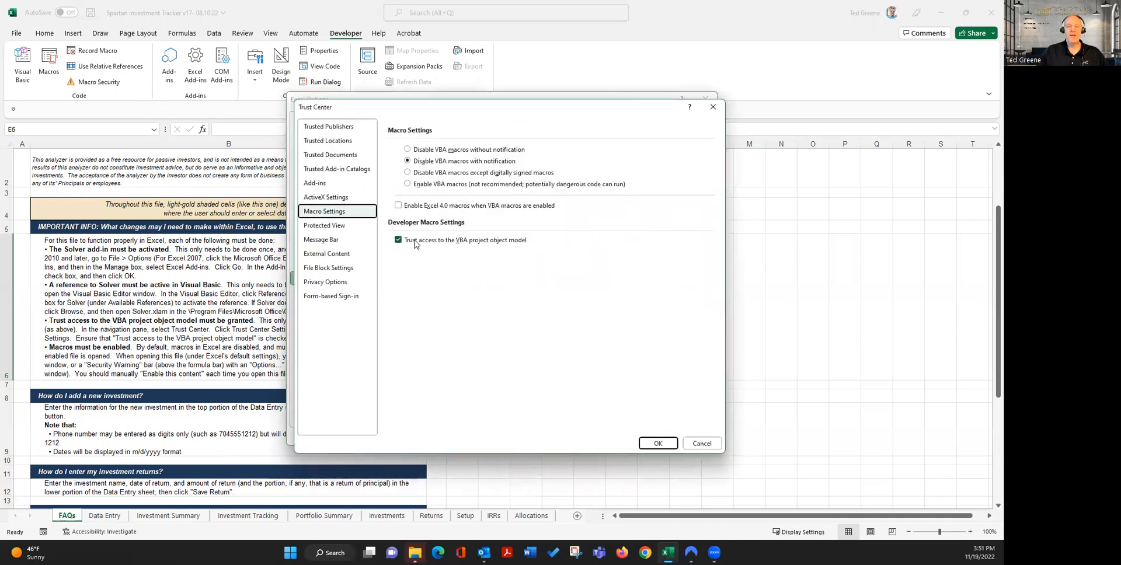
left_click(656, 444)
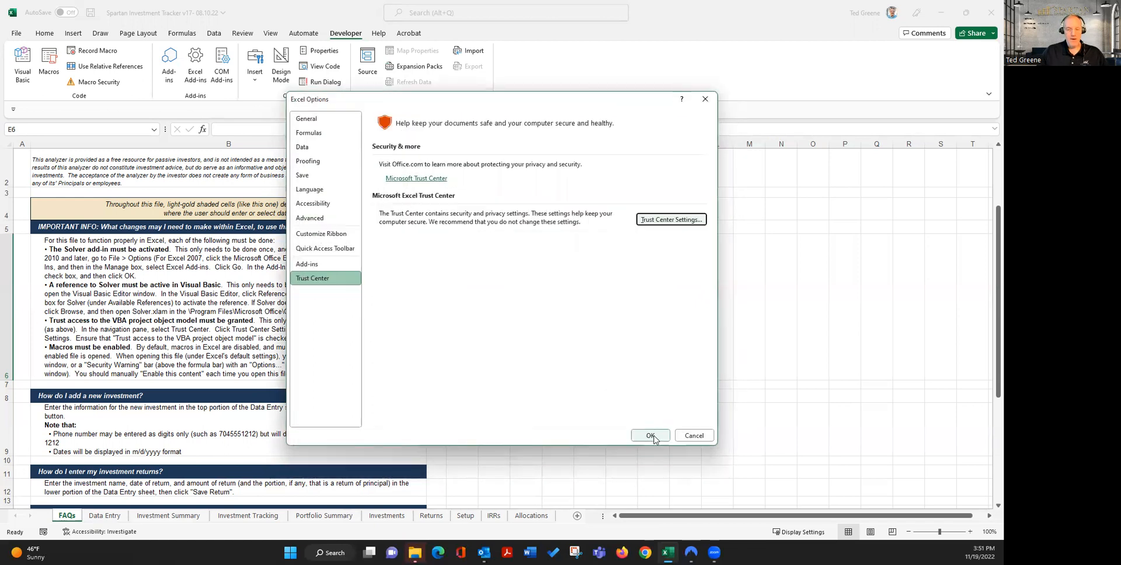
left_click(652, 436)
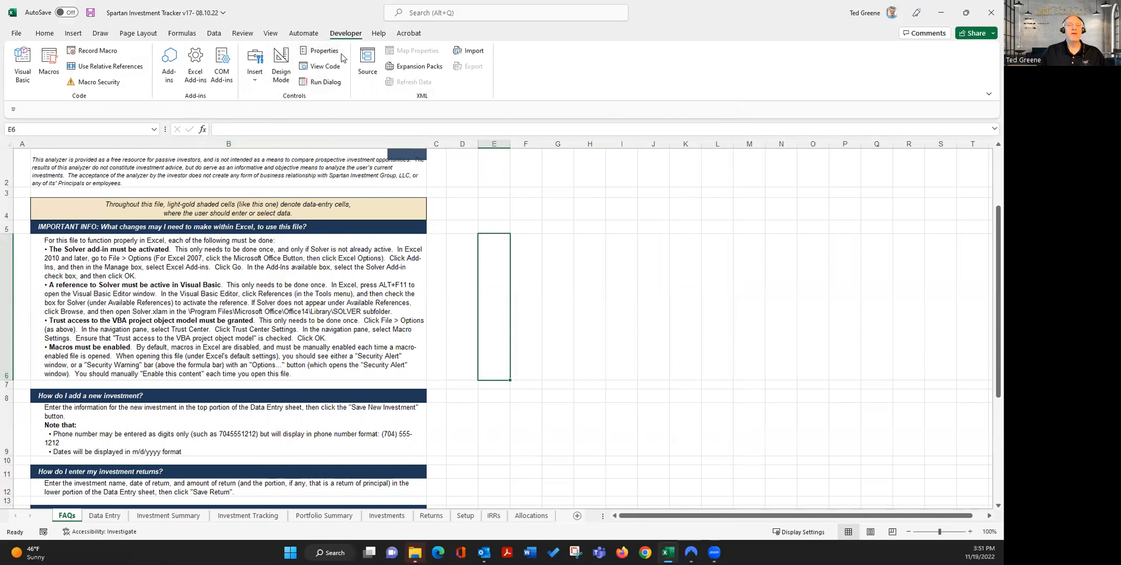
Make sure the Solver reference is enabled for the VBA project, then close the Visual Basic editor
left_click(21, 69)
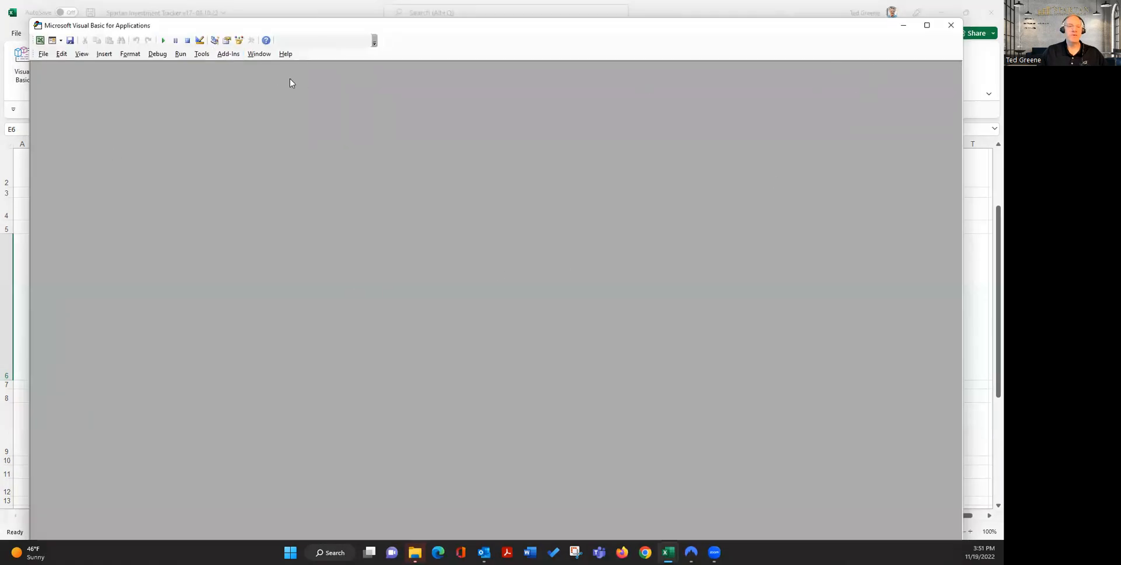
left_click(201, 56)
left_click(171, 66)
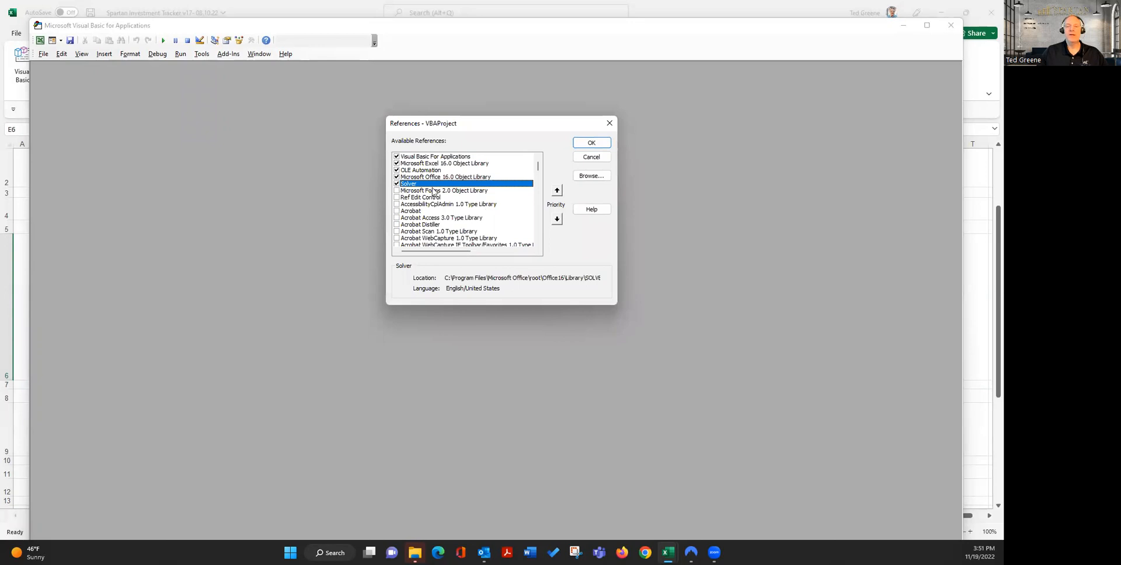
left_click(598, 143)
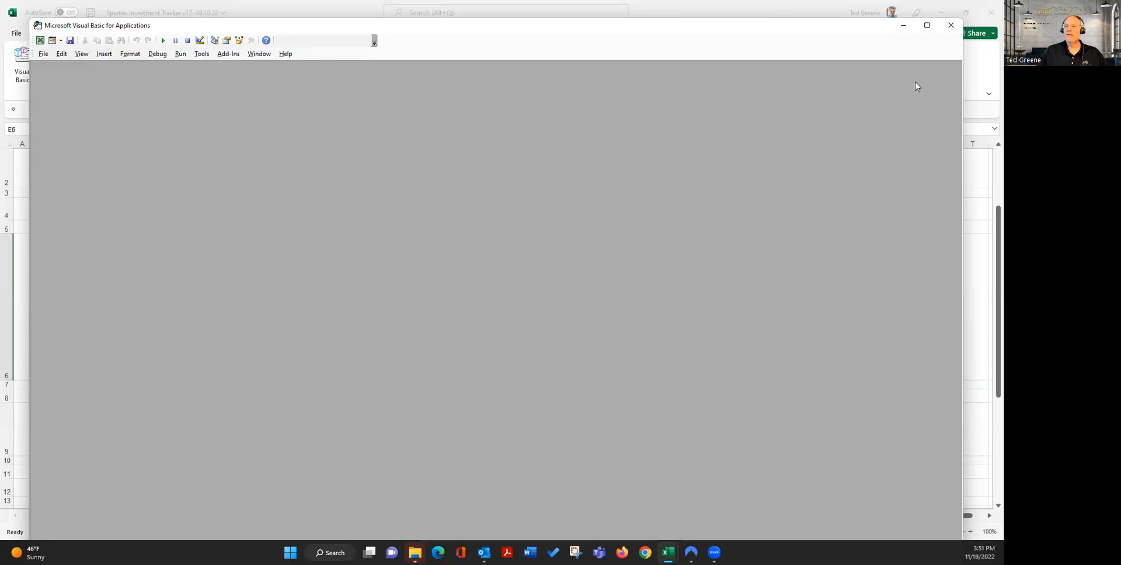
left_click(951, 25)
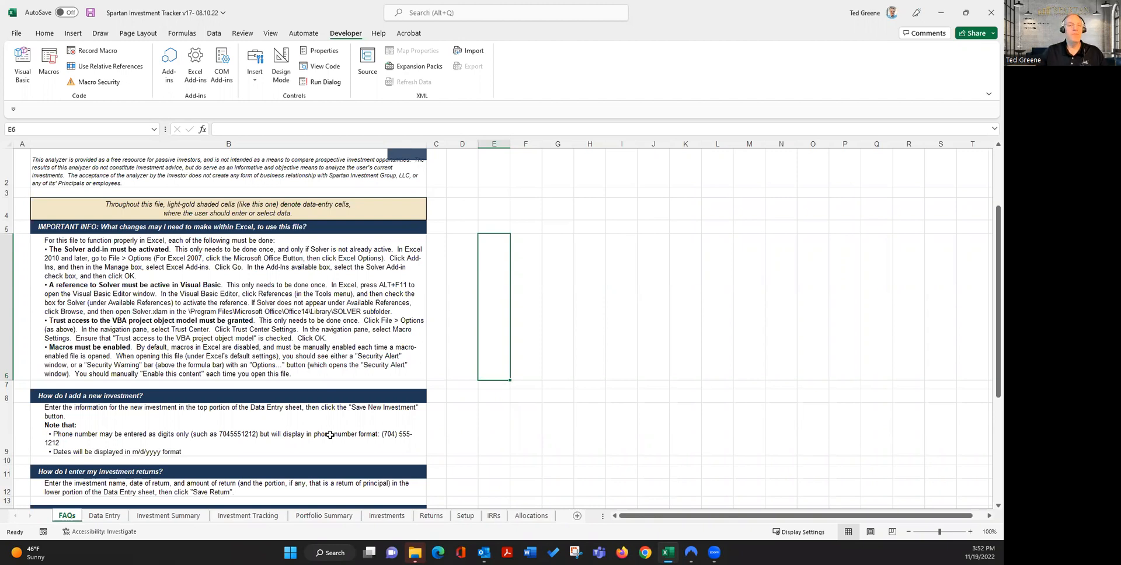
Open the Data Entry sheet and look over its new investment and investment returns sections
left_click(300, 126)
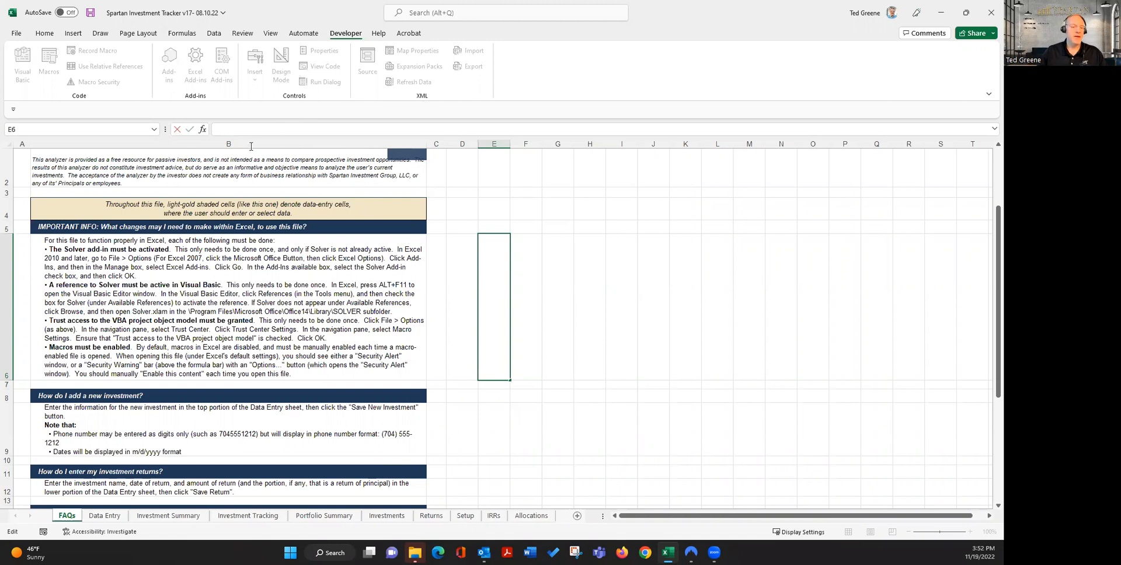
left_click(105, 516)
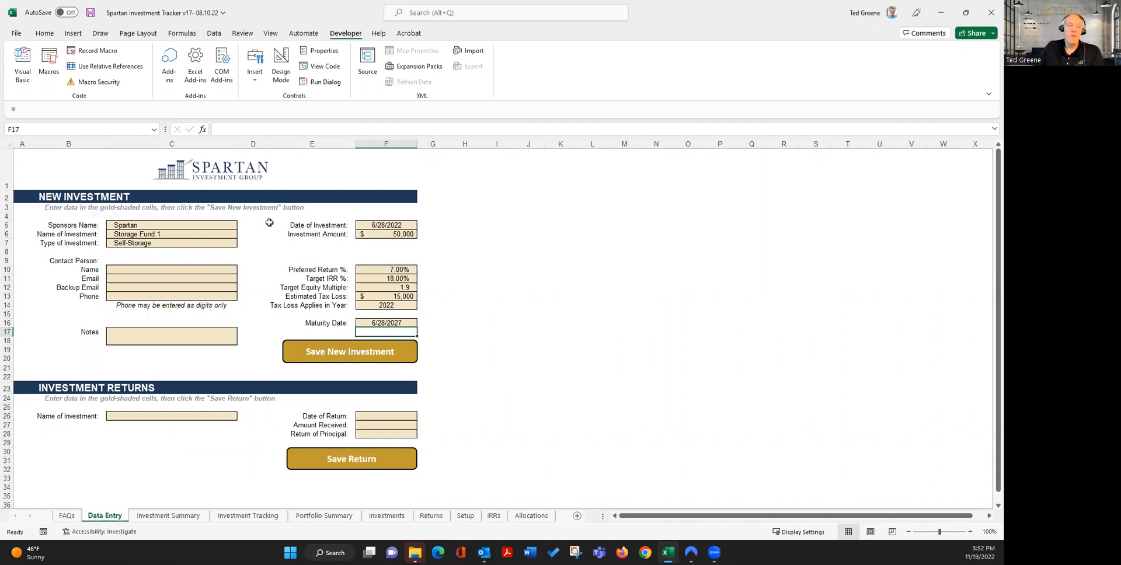
left_click(172, 228)
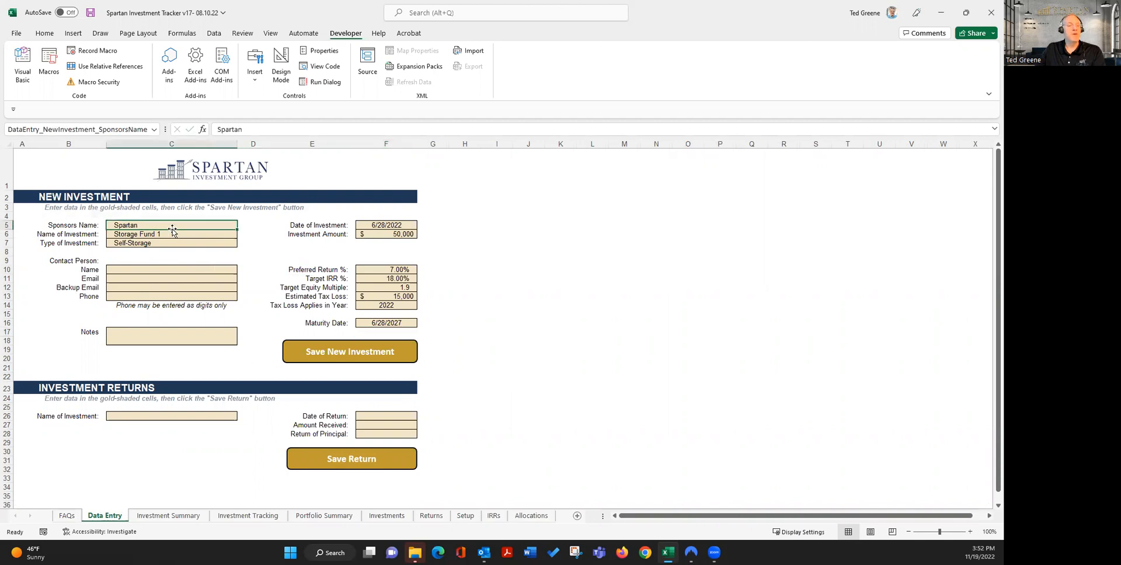
left_click(159, 416)
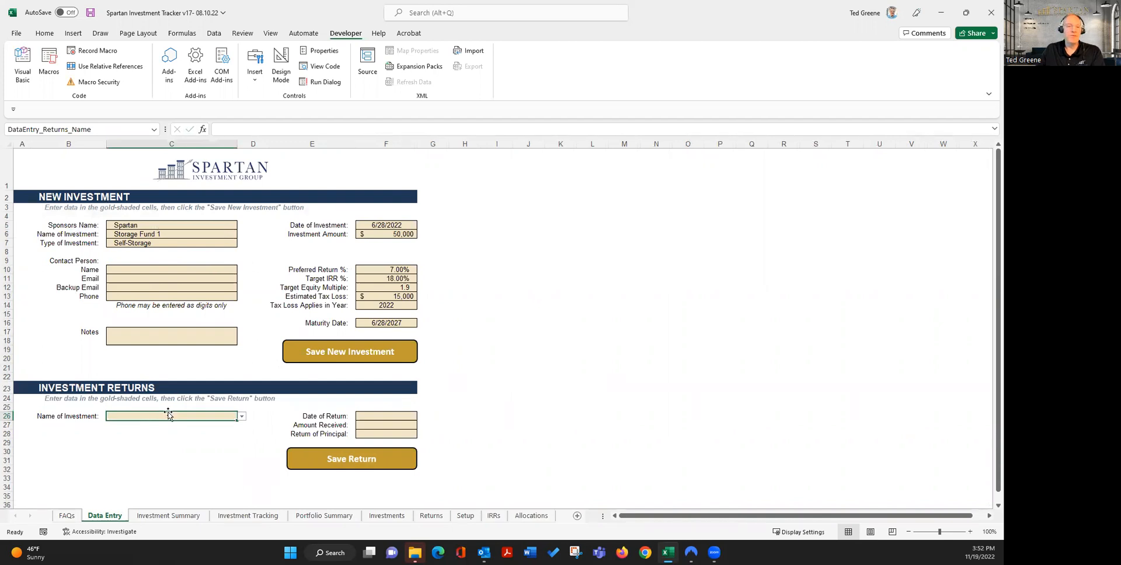
left_click(150, 227)
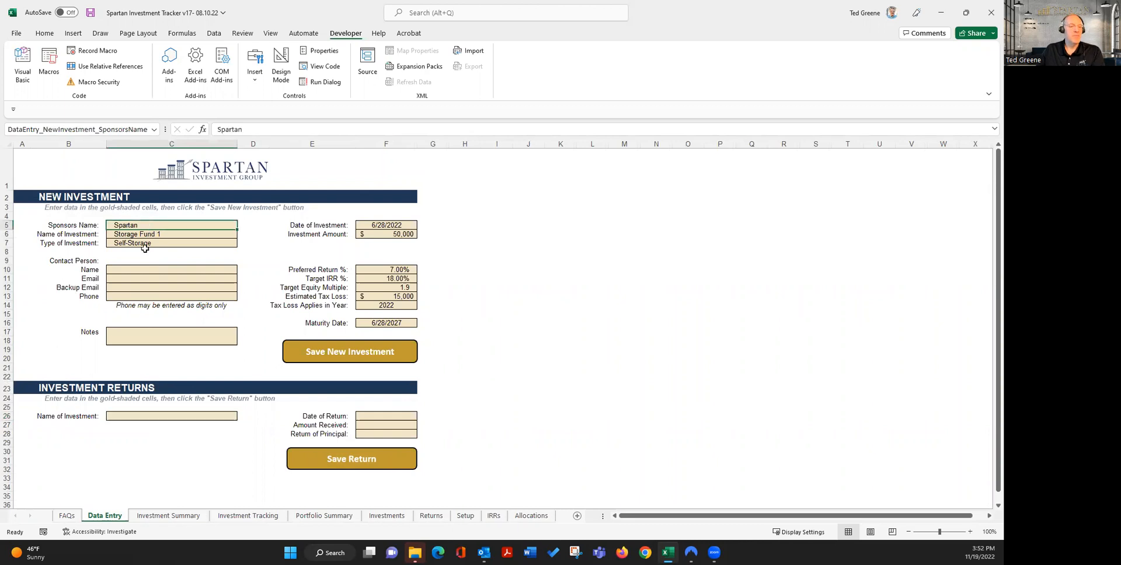
Choose Self-Storage as the type of the new investment
left_click(149, 245)
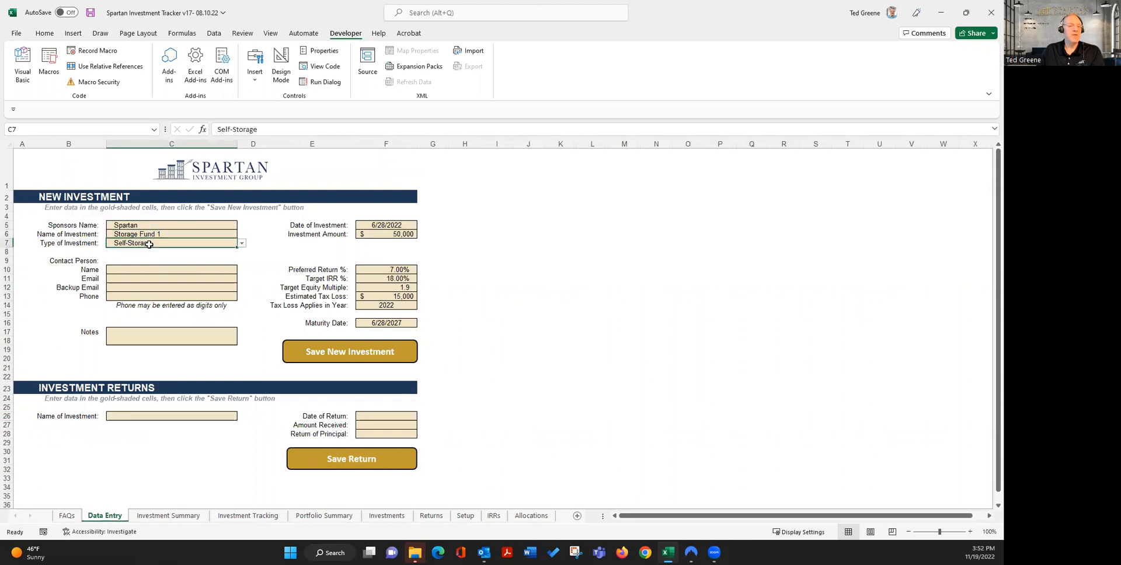
left_click(241, 243)
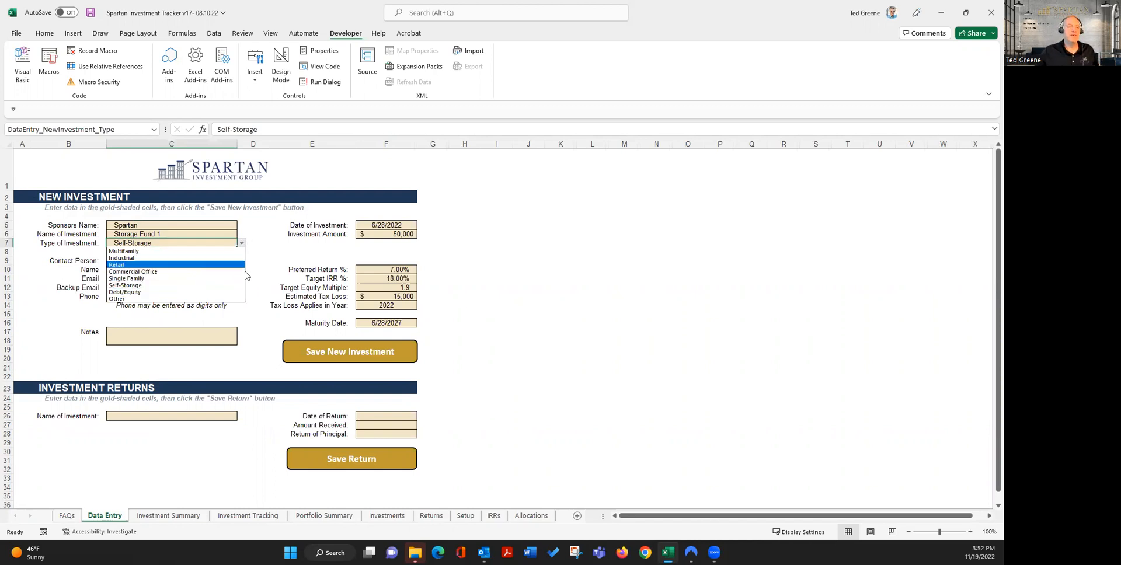
left_click(187, 286)
Review the new investment's name, date, amount, preferred return, target IRR, equity multiple, tax loss, tax year and maturity date
left_click(174, 233)
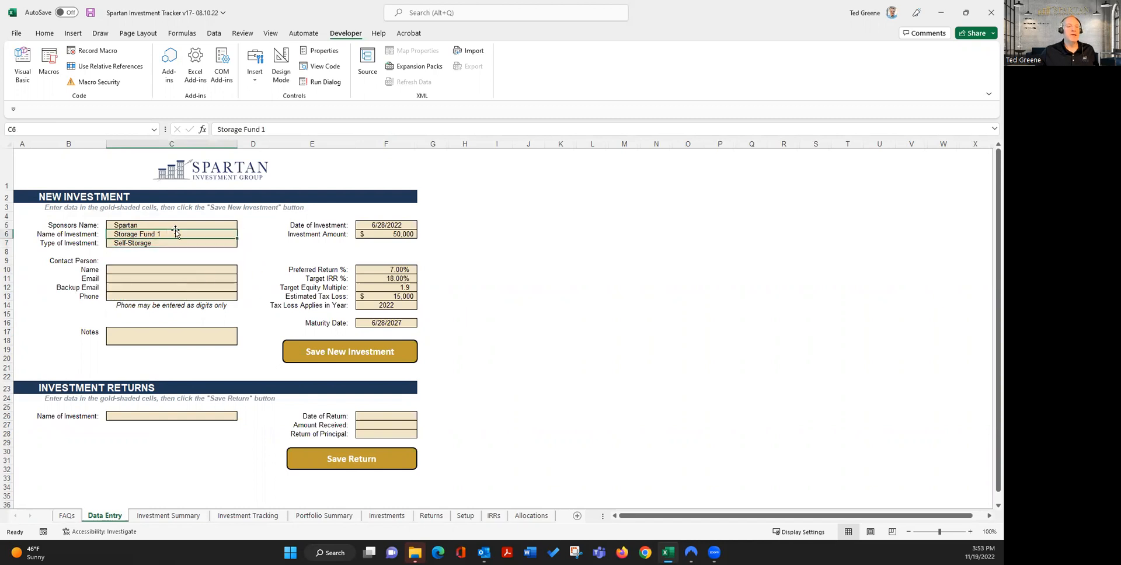
left_click(387, 225)
left_click(386, 232)
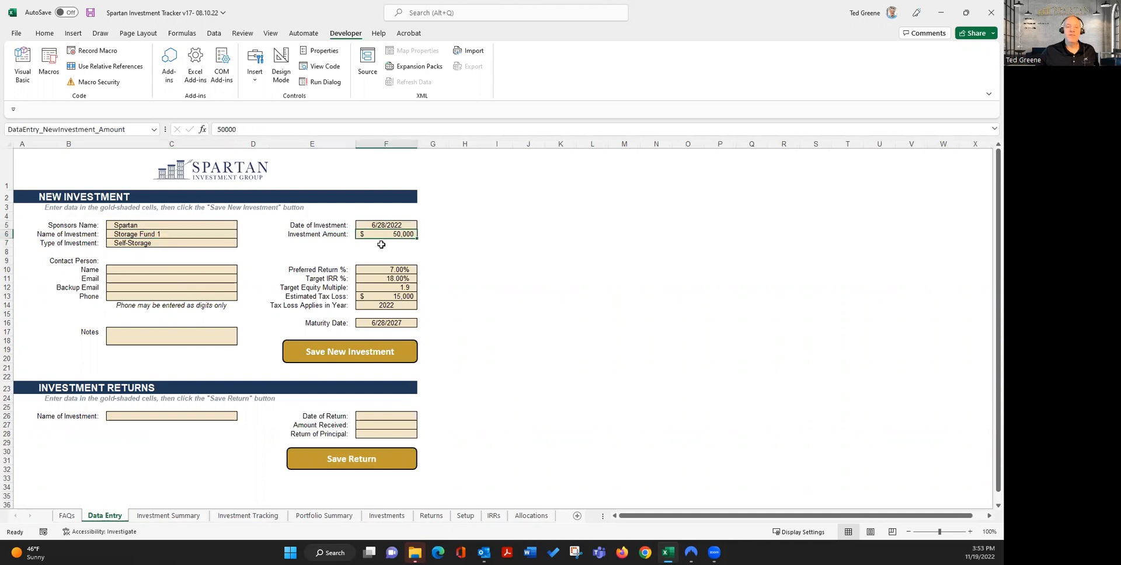
left_click(378, 271)
left_click(377, 279)
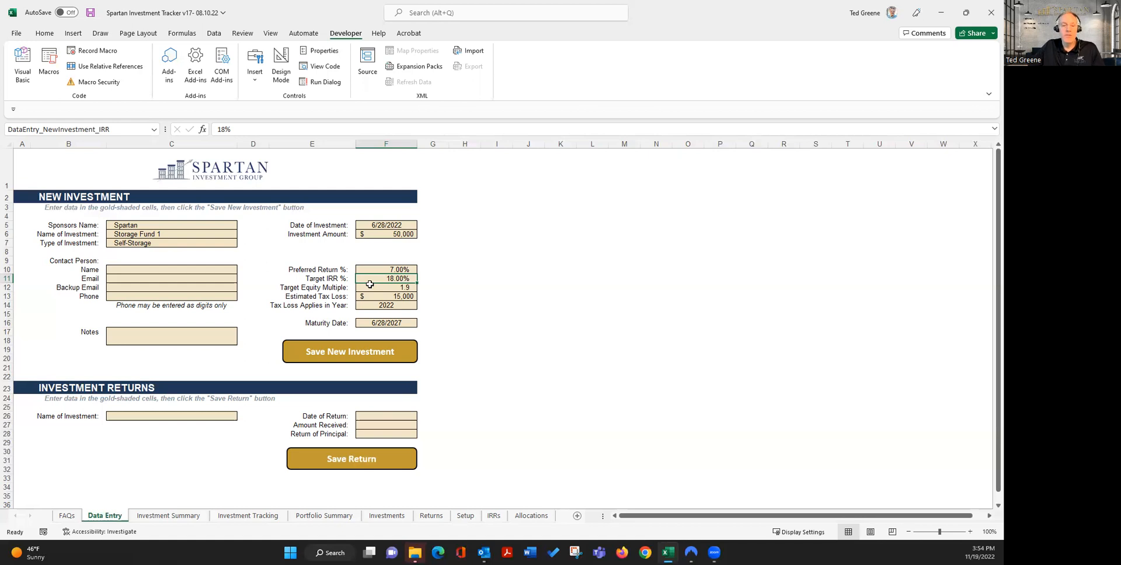
left_click(369, 285)
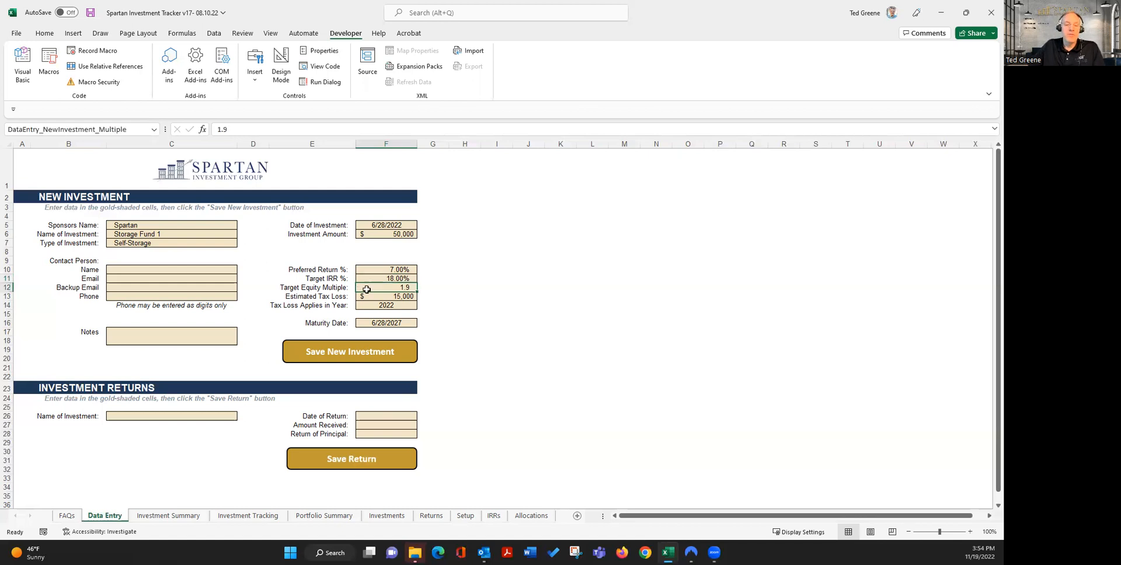
left_click(383, 279)
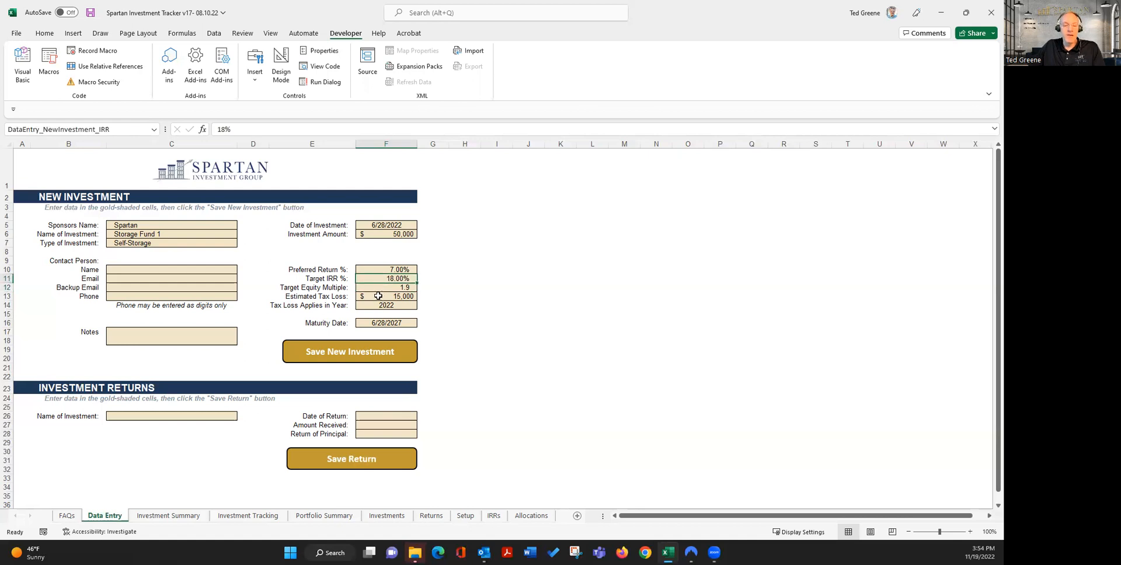
left_click(378, 296)
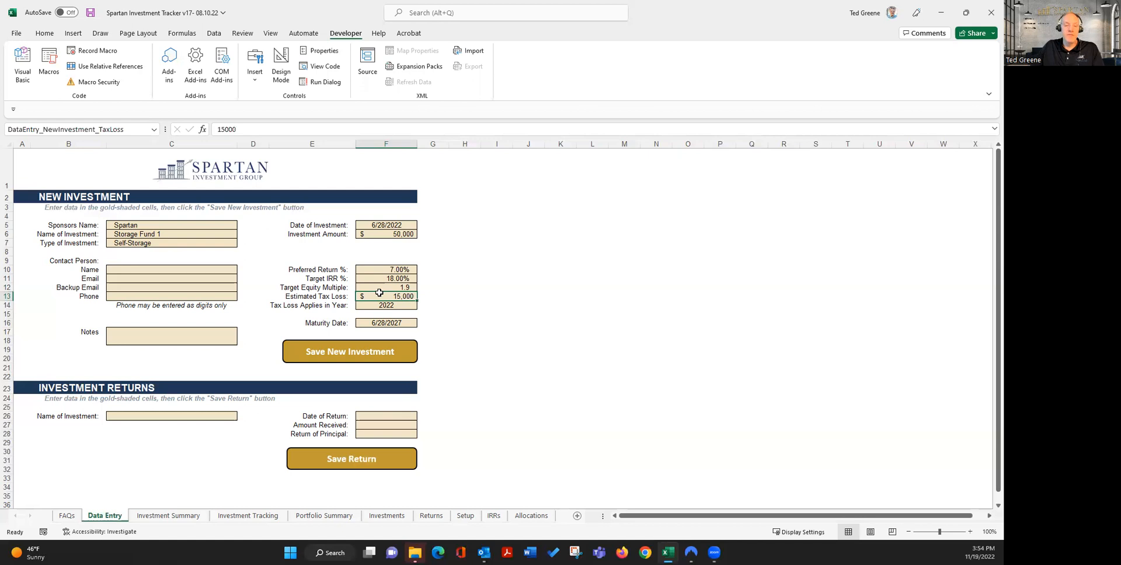
left_click(366, 306)
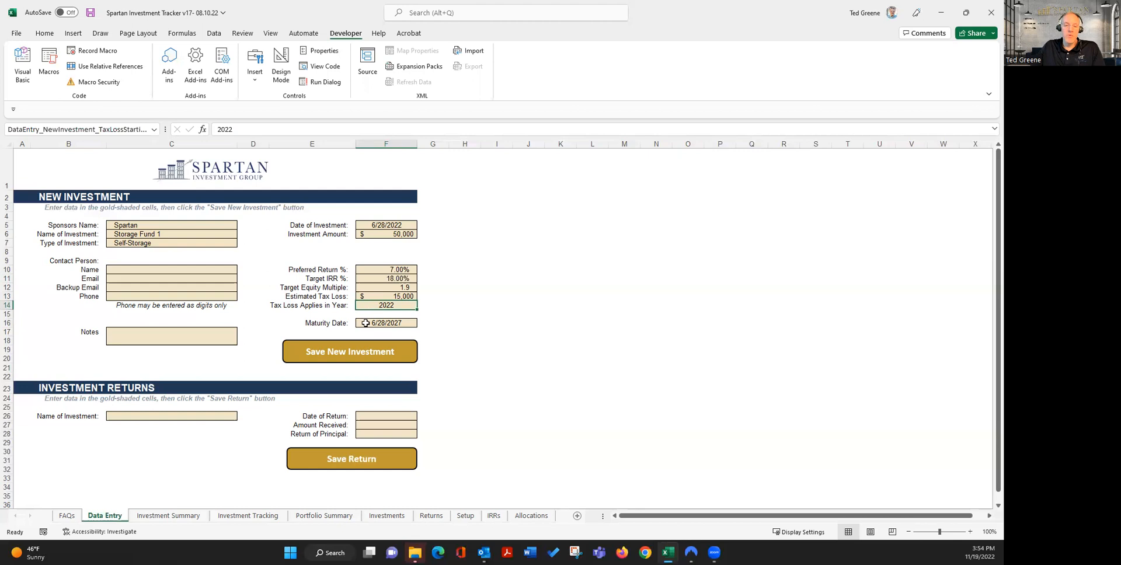
left_click(364, 323)
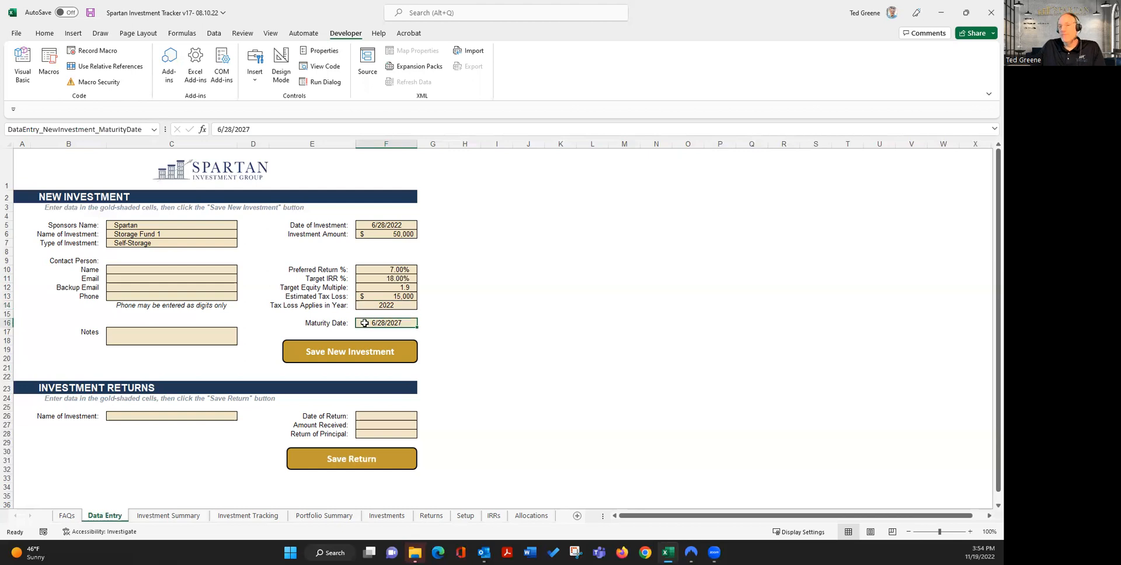
Save Storage Fund 1 as a new investment and dismiss the completion message
left_click(359, 331)
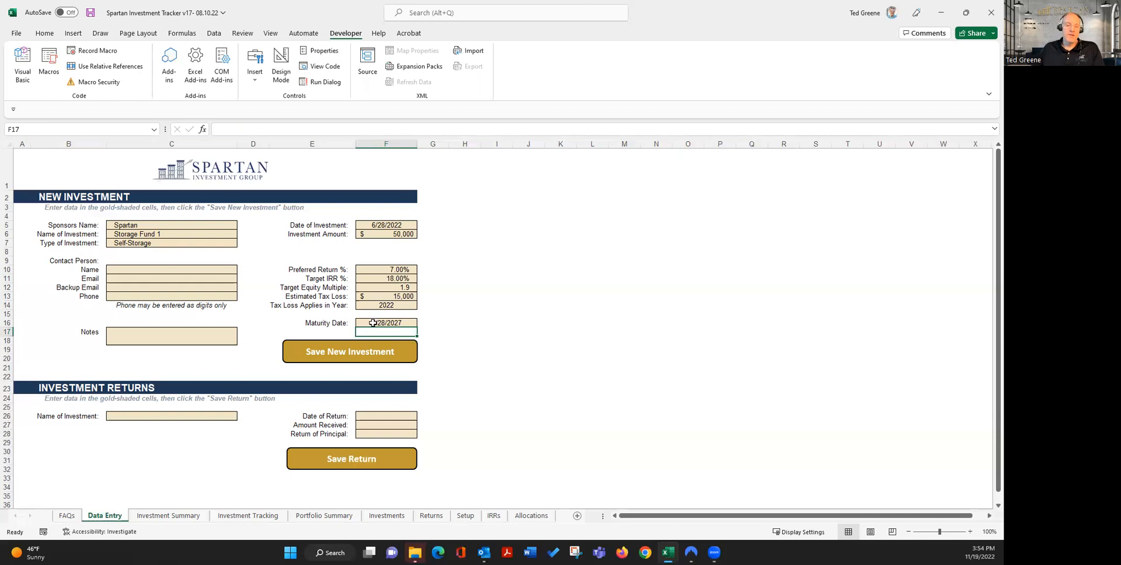
left_click(337, 350)
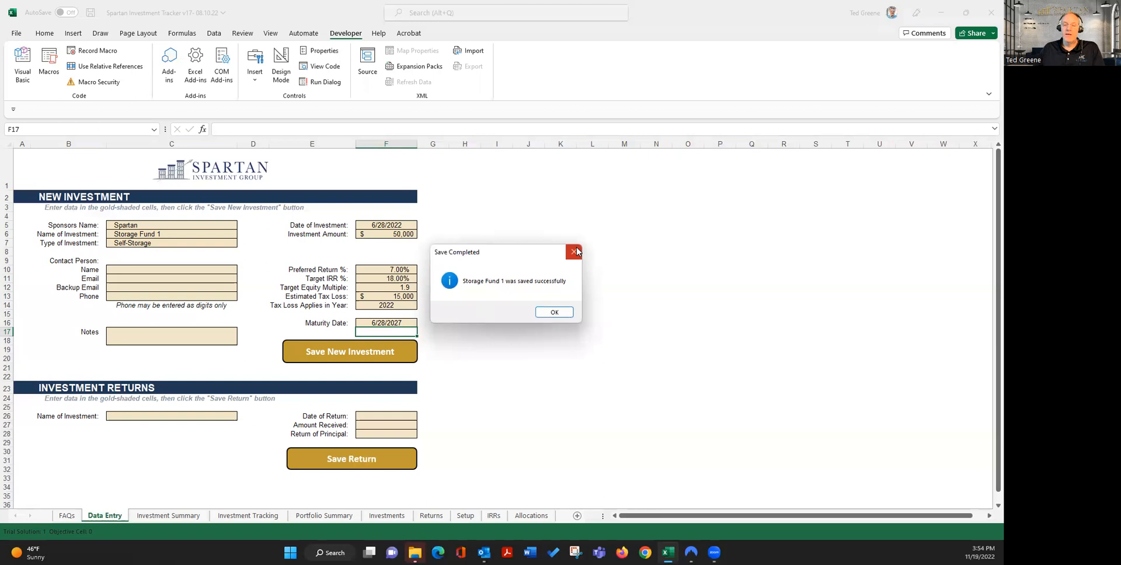
left_click(573, 253)
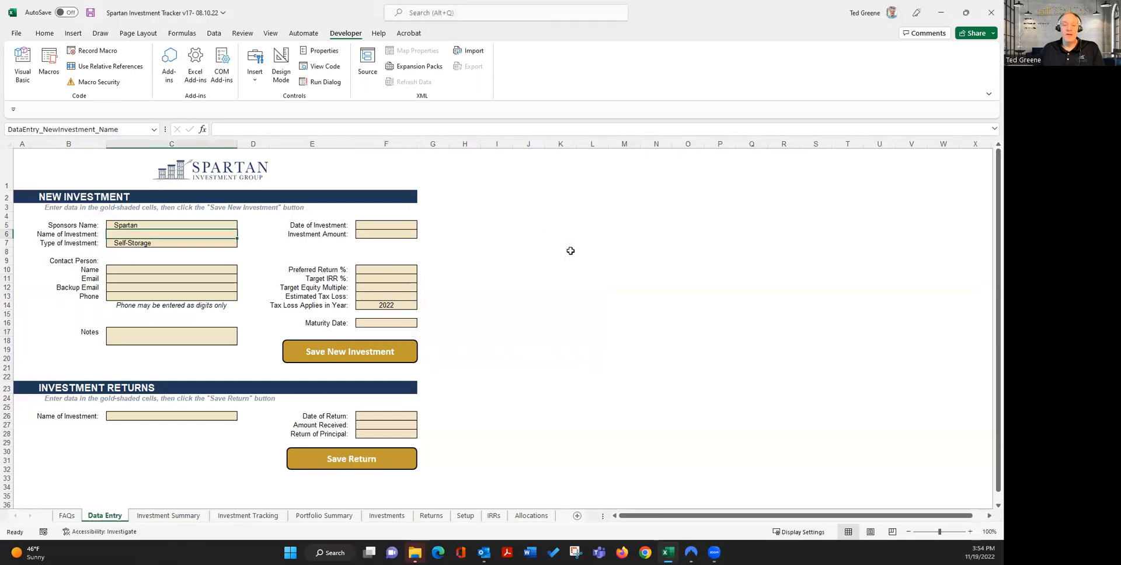
In the investment returns section, choose Storage Fund 1 as the investment and enter 09-01-2022 as the date of return
left_click(128, 417)
left_click(242, 416)
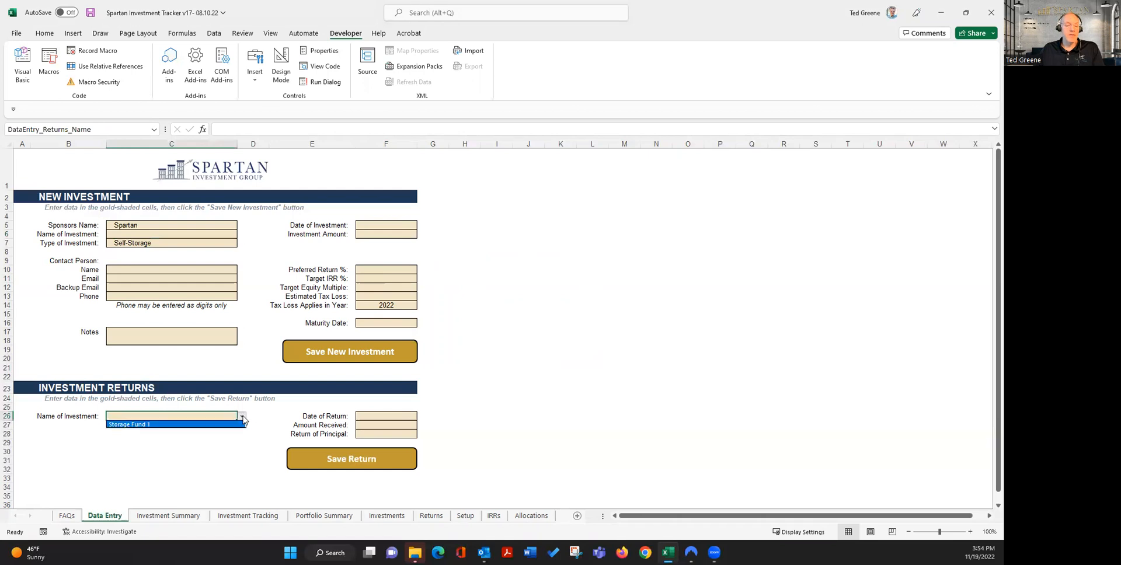
left_click(219, 428)
left_click(370, 416)
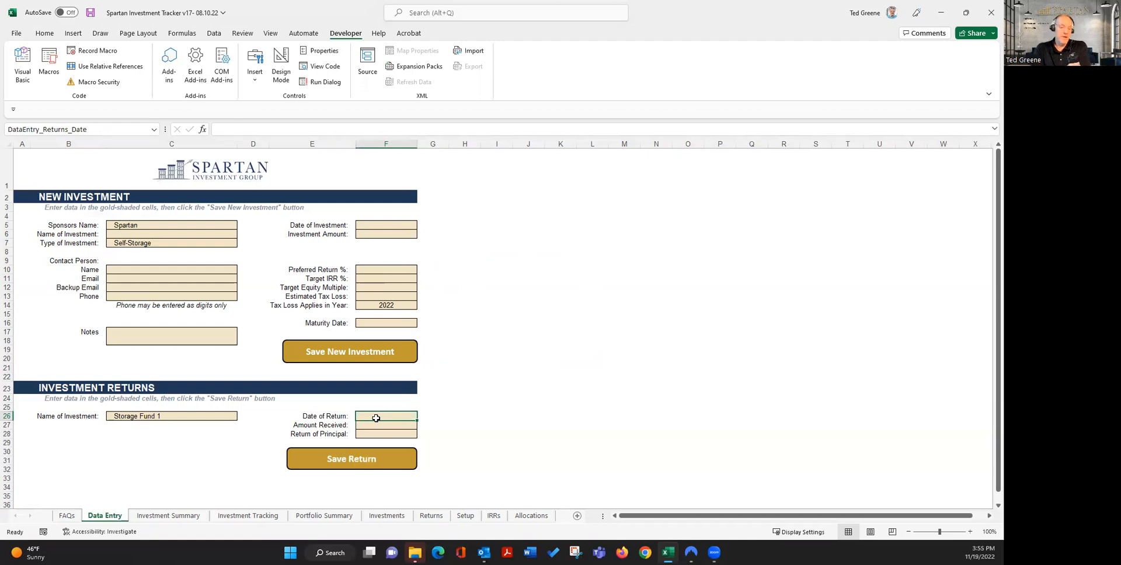
type("09")
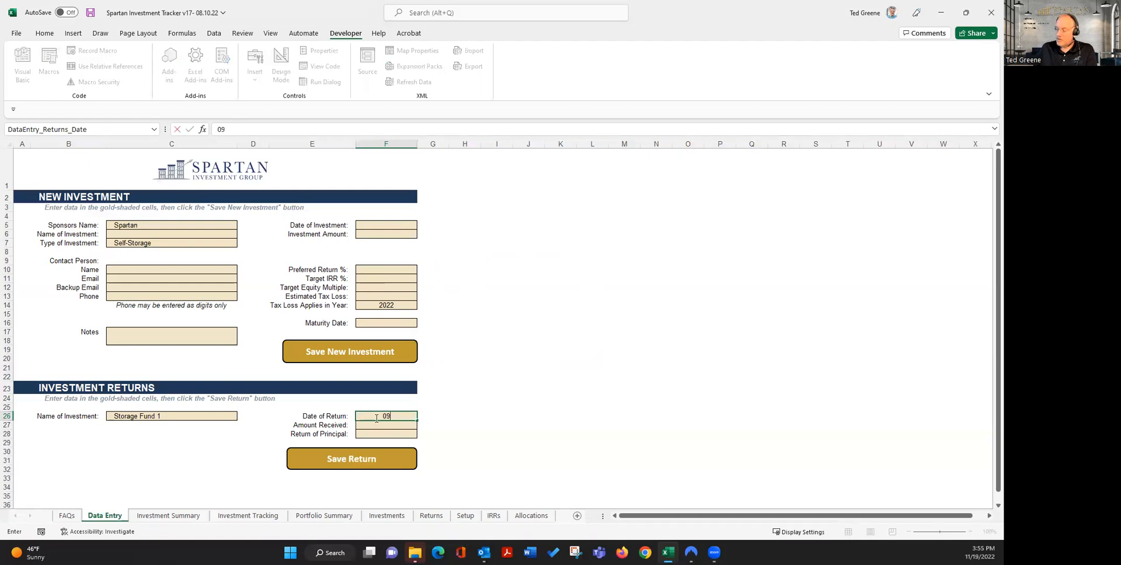
type("-01-2022")
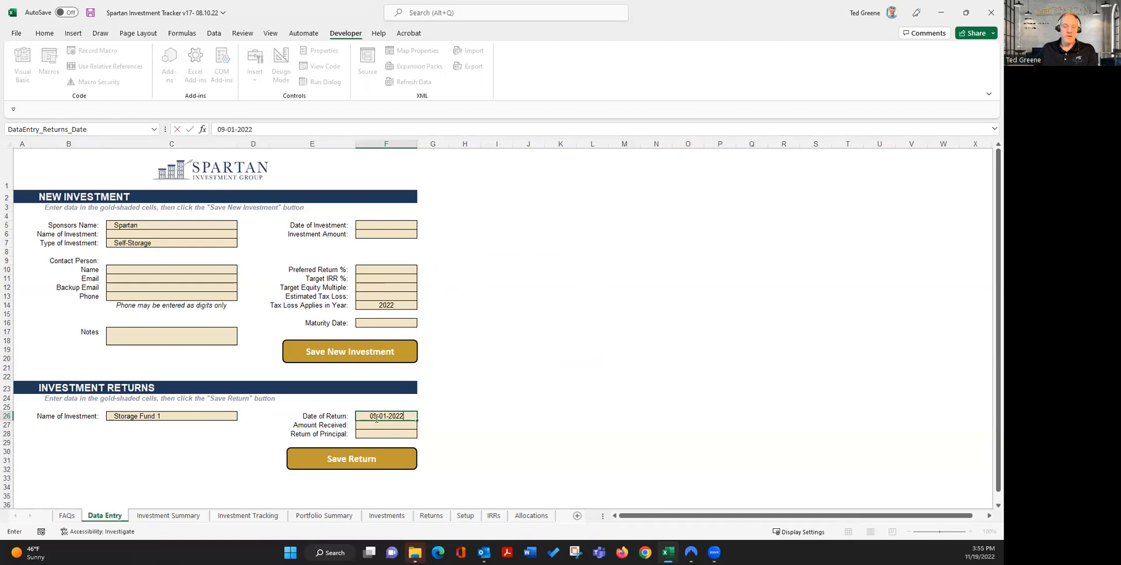
key("Return")
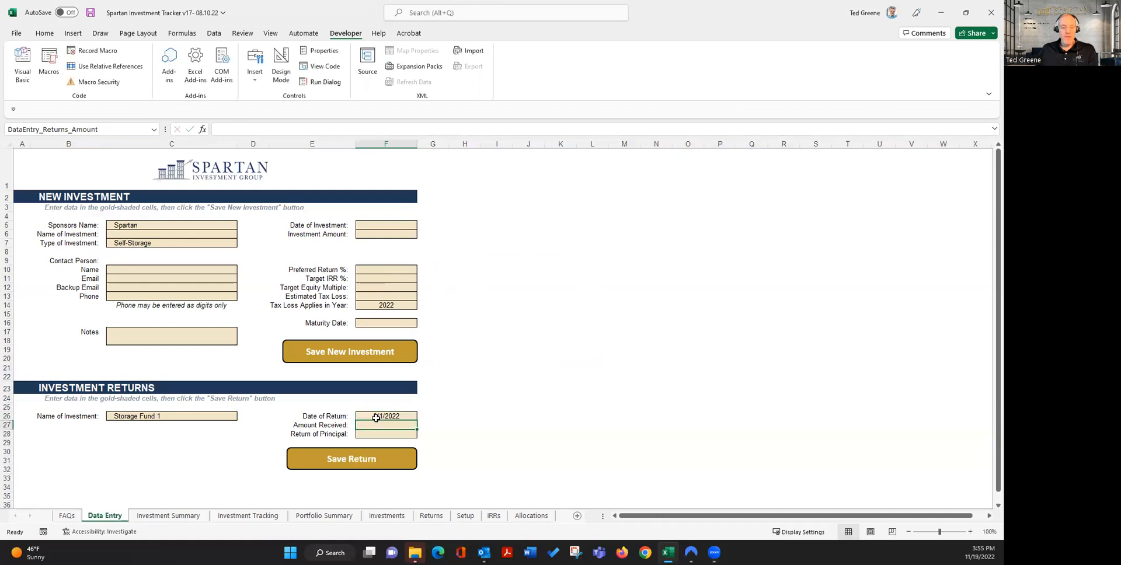
Enter 292 as the amount received and 292 as the return of principal
type("292")
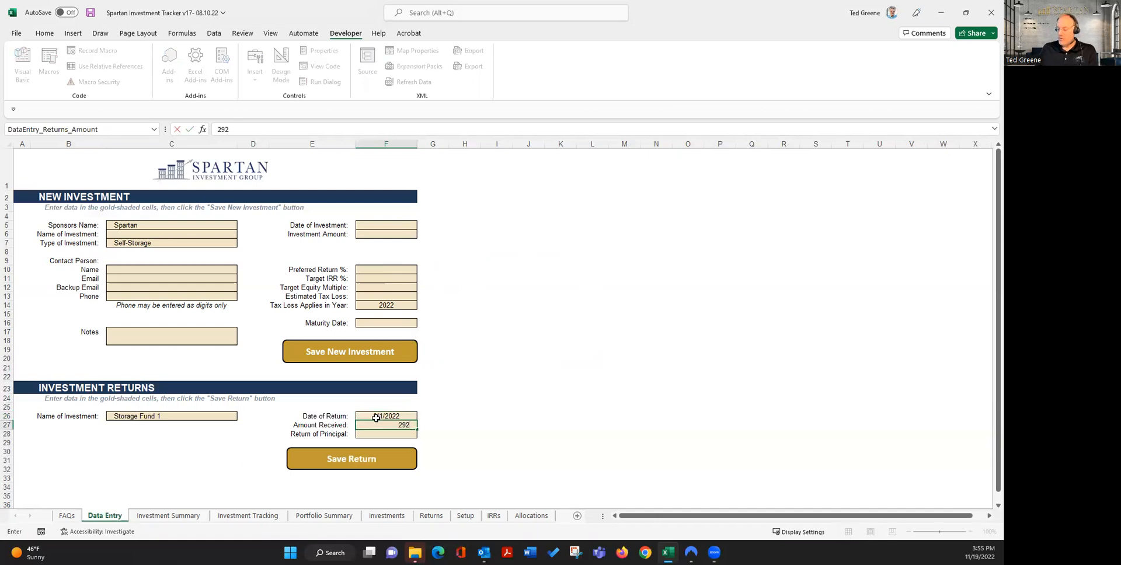
key("Return")
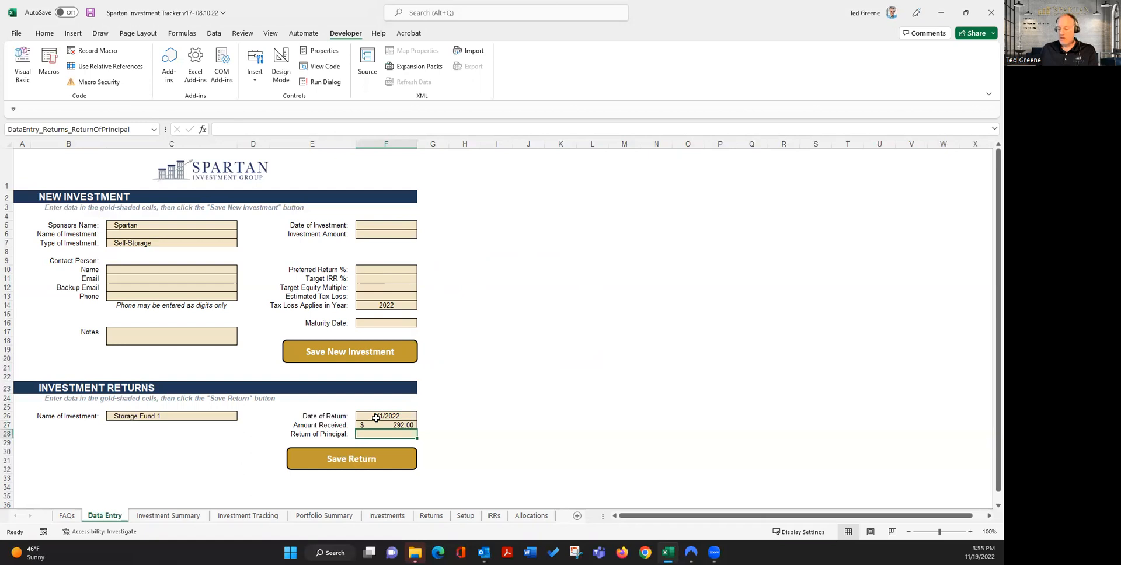
type("292")
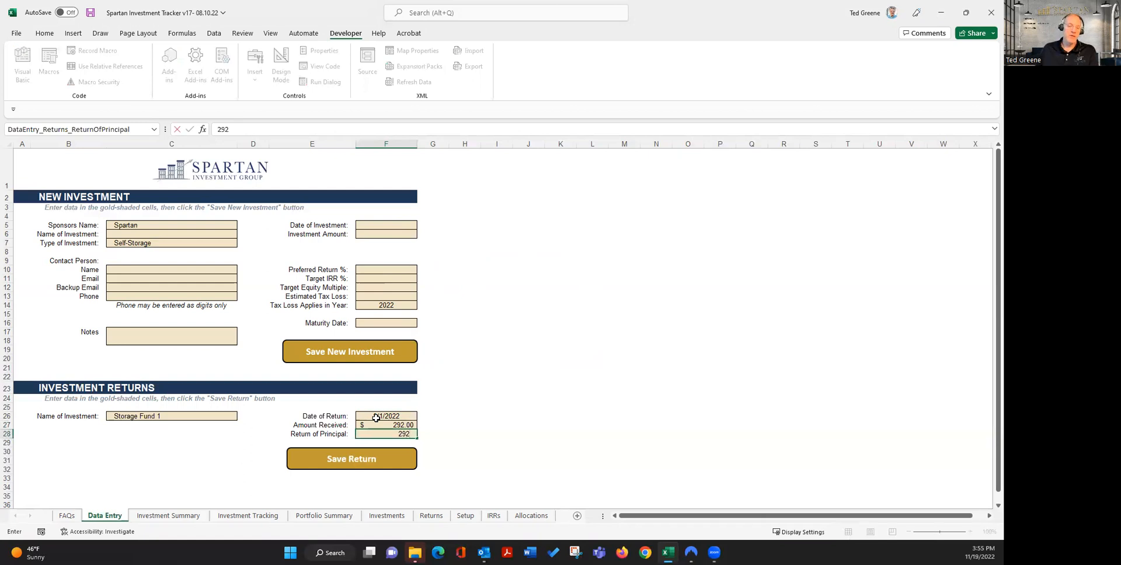
key("Return")
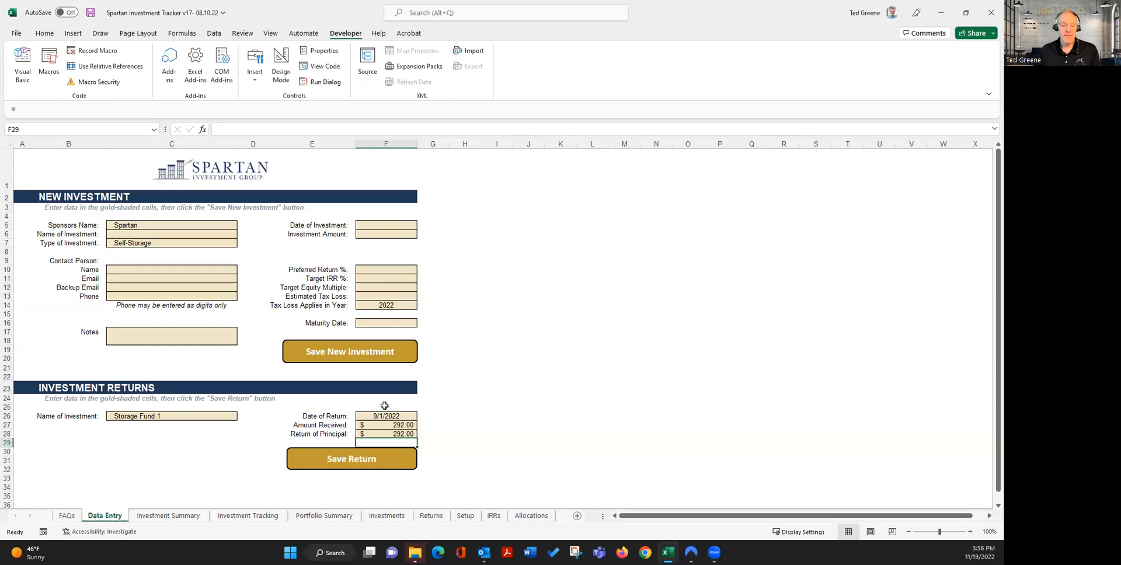
Save the Storage Fund 1 return and dismiss the completion message
left_click(383, 434)
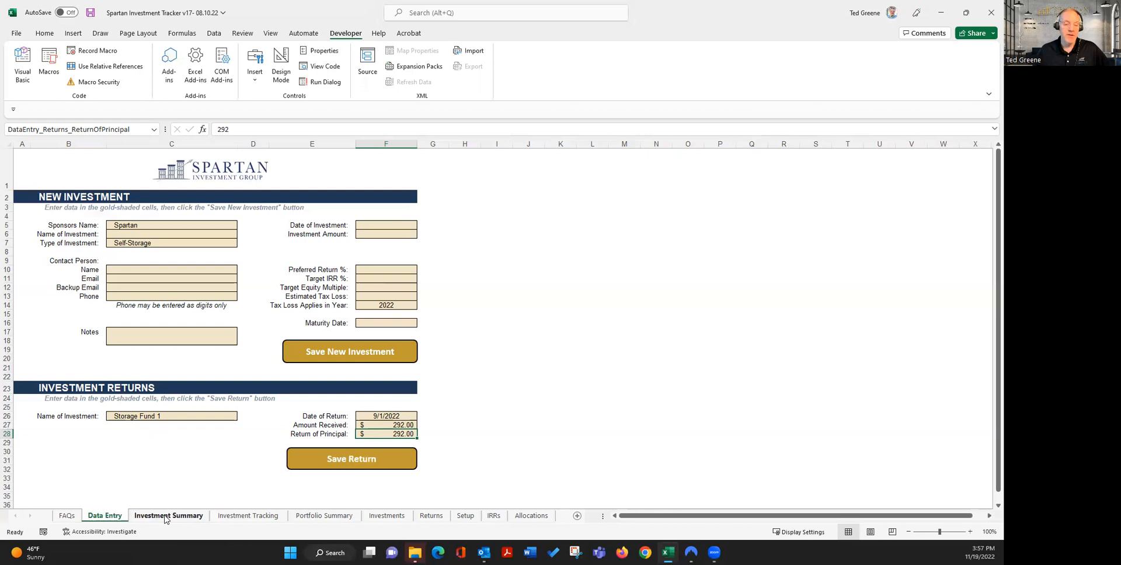
left_click(366, 458)
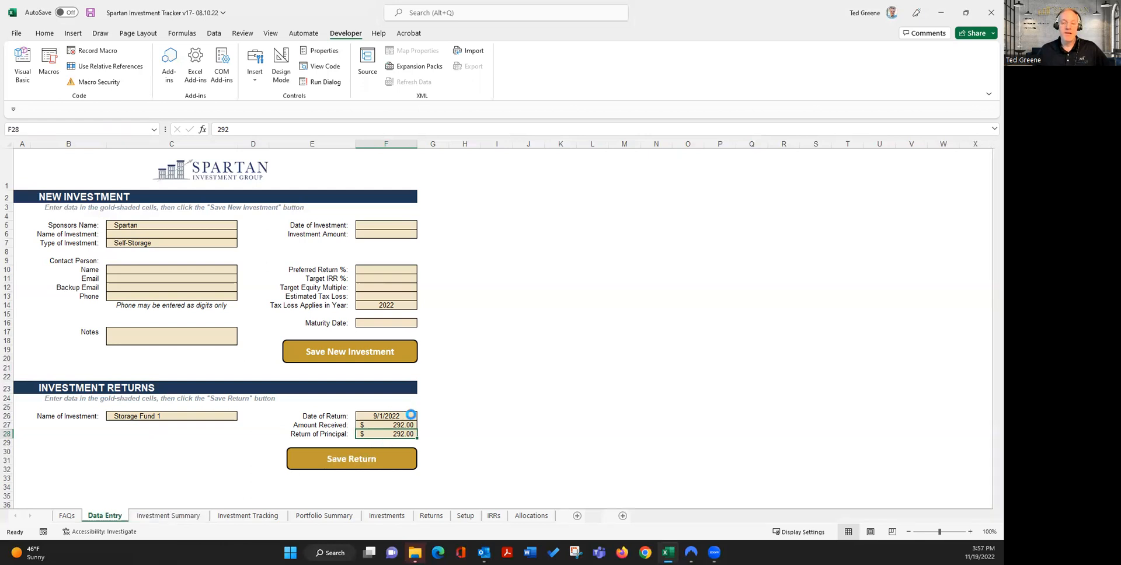
left_click(582, 314)
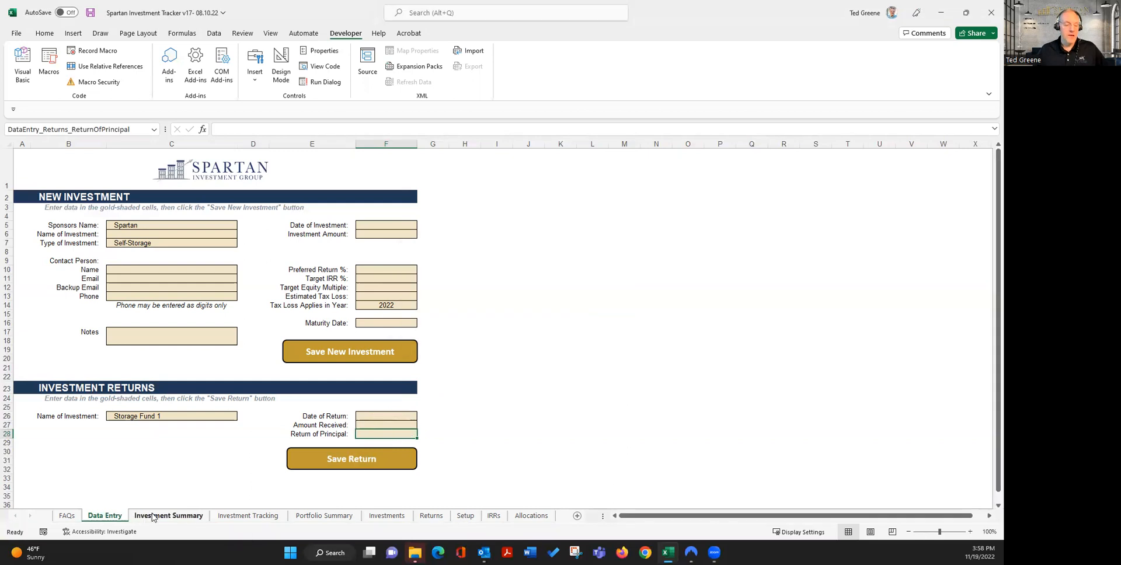
On the Investment Summary sheet, select Storage Fund 1 as the investment and display its returns monthly
left_click(153, 516)
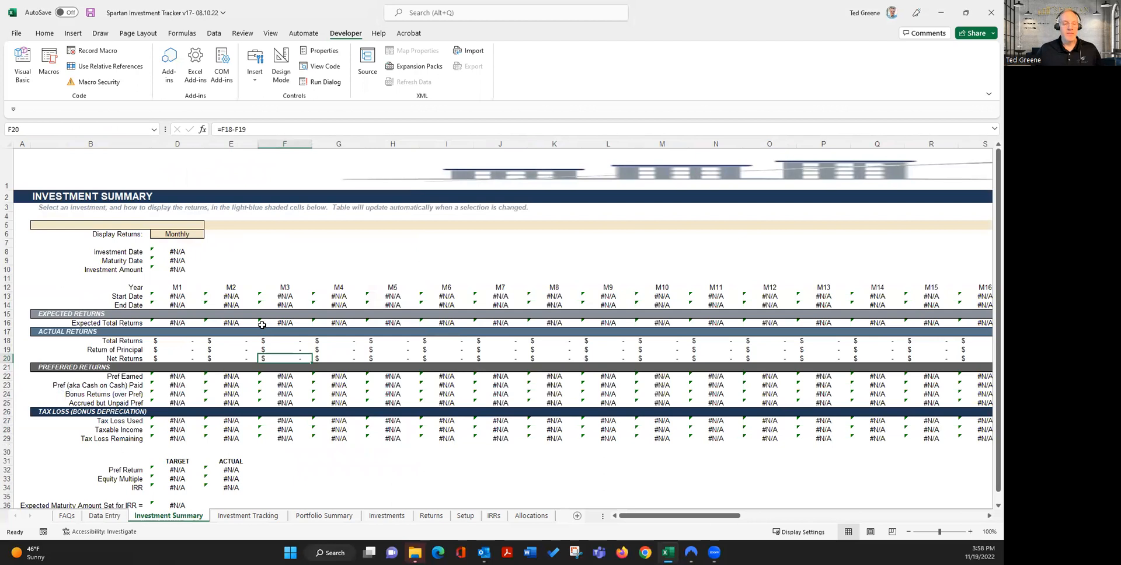
left_click(173, 224)
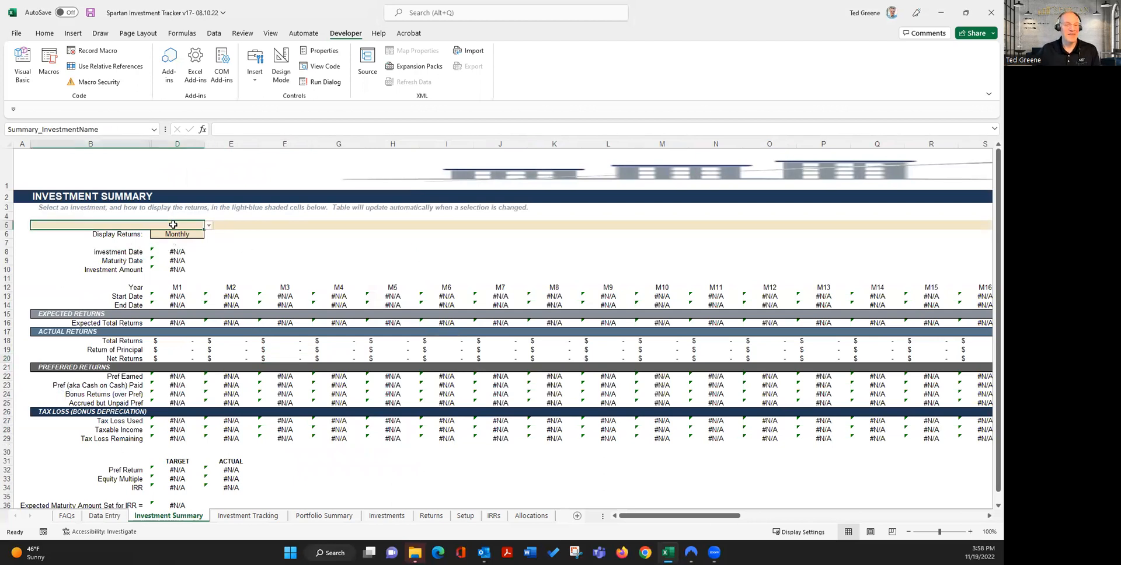
left_click(209, 226)
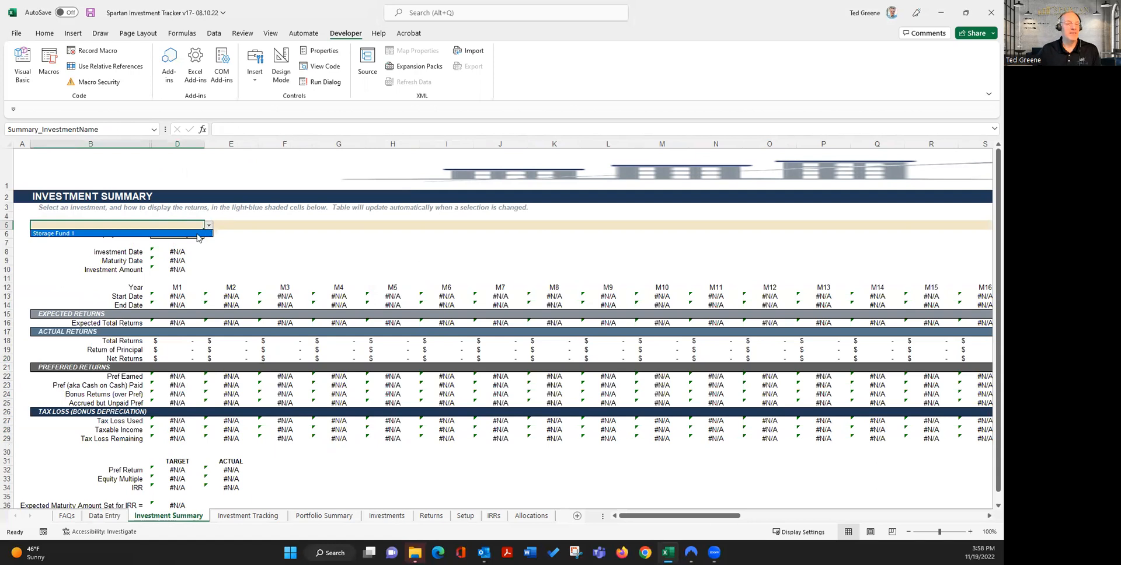
left_click(198, 234)
left_click(202, 236)
left_click(208, 235)
left_click(186, 256)
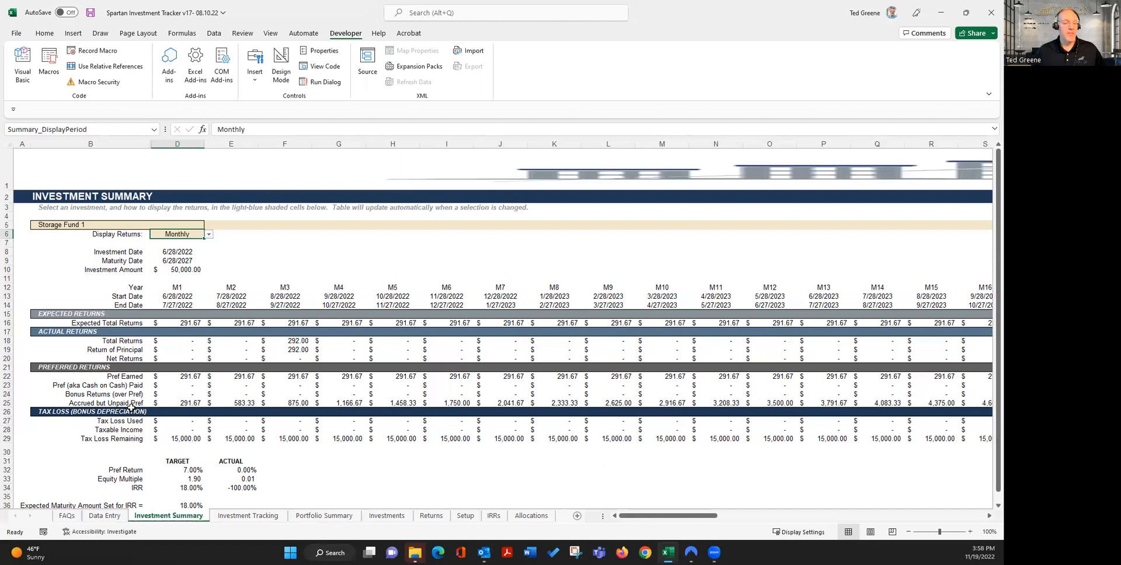
Examine how the accrued but unpaid pref in months M1 to M3 relates to the pref earned and the total returns
left_click(7, 403)
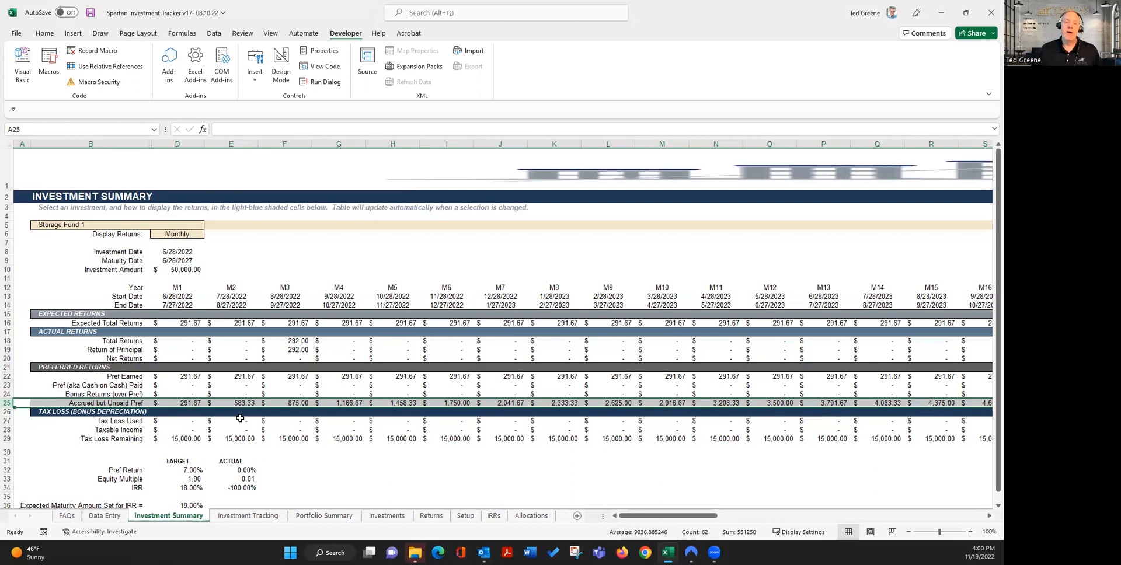
left_click(179, 403)
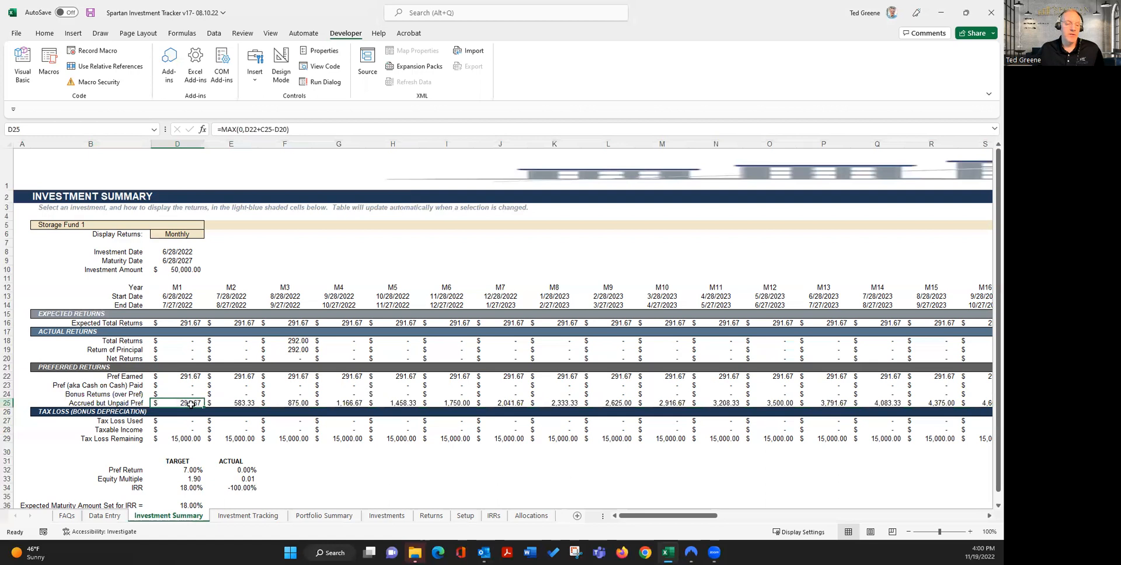
left_click(237, 377)
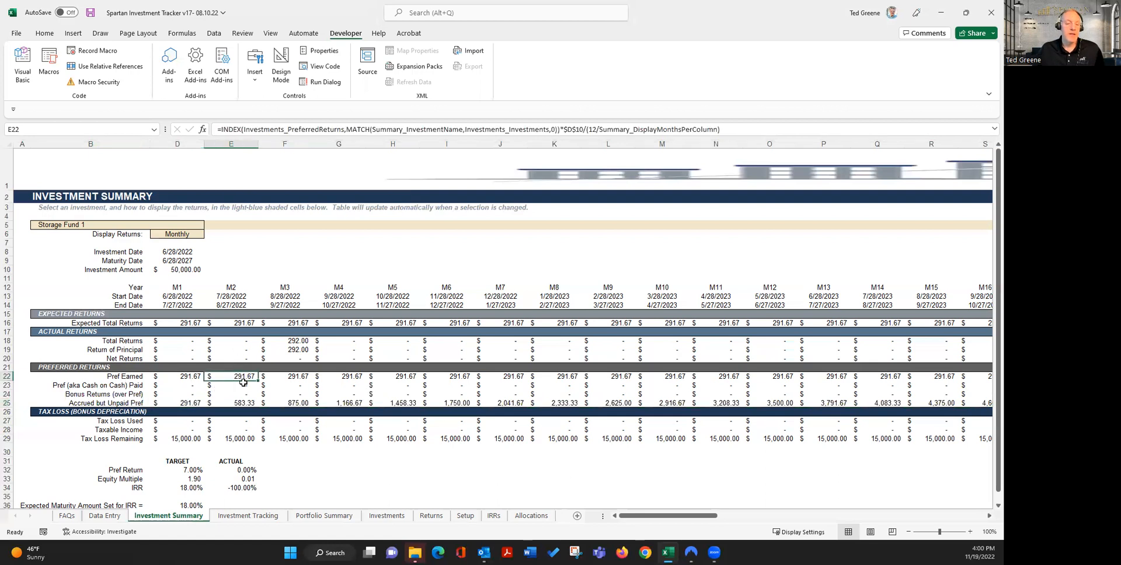
left_click(240, 403)
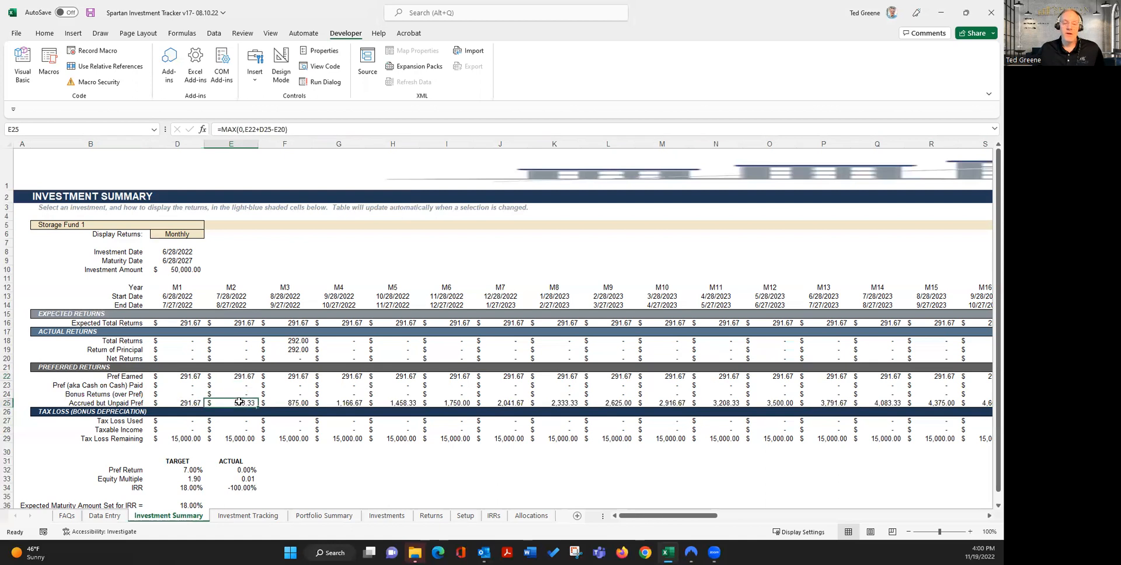
left_click(298, 340)
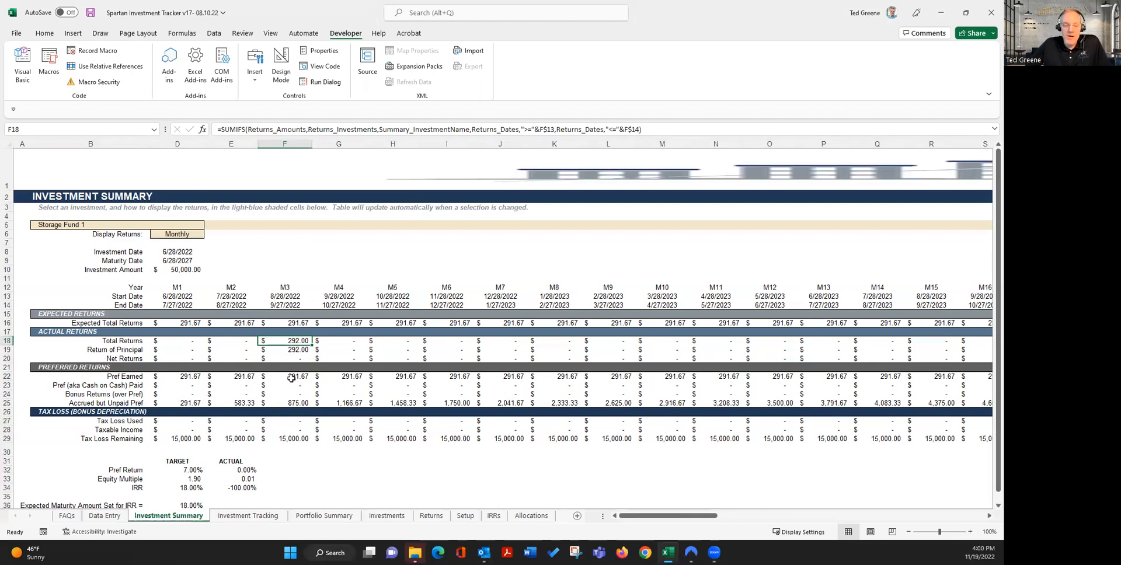
left_click(303, 404)
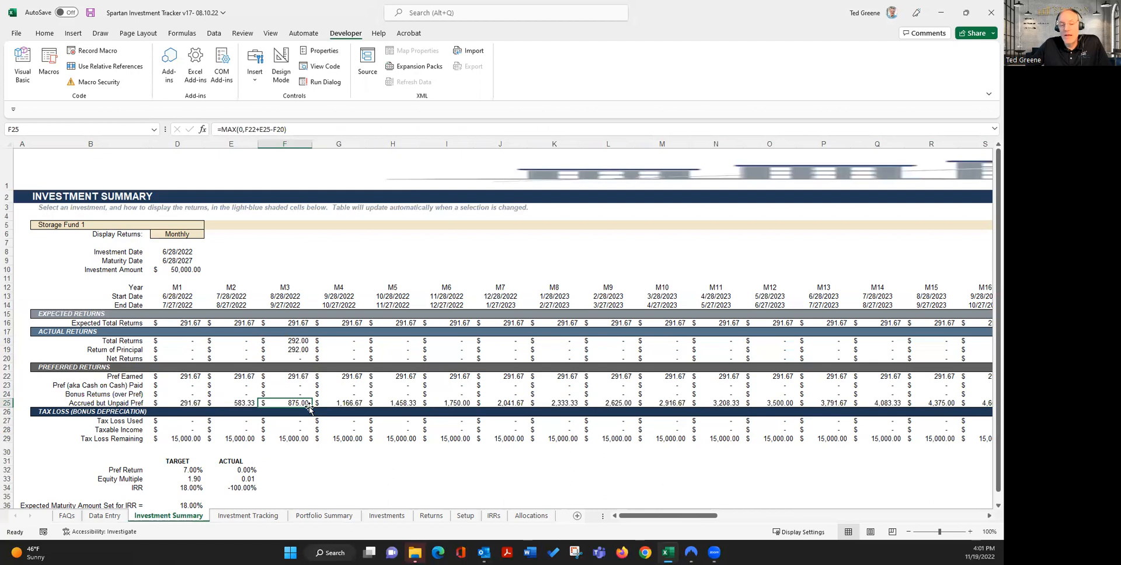
left_click(291, 347)
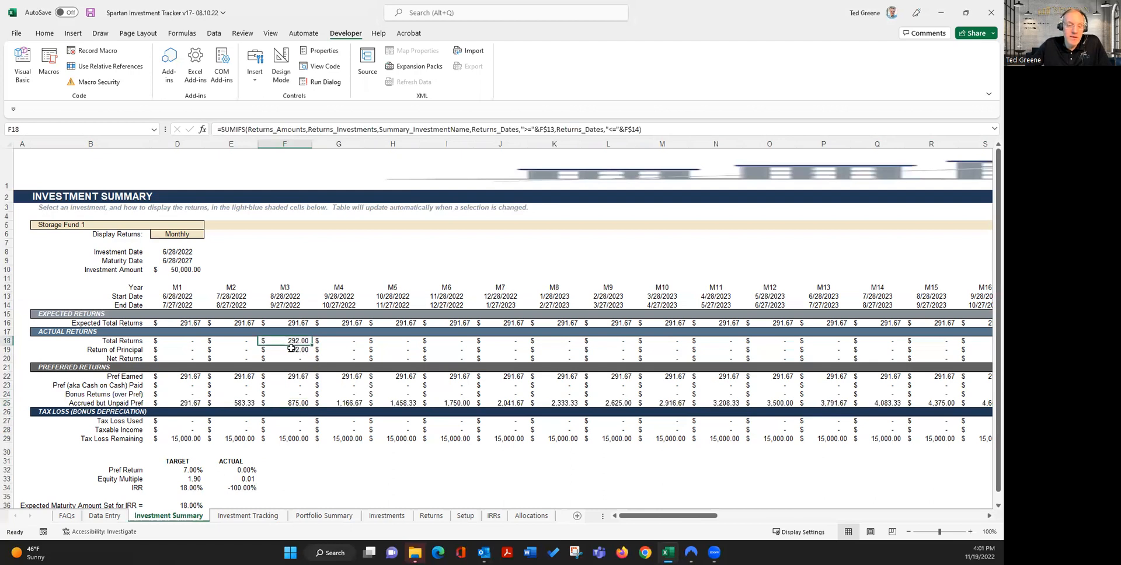
left_click(289, 403)
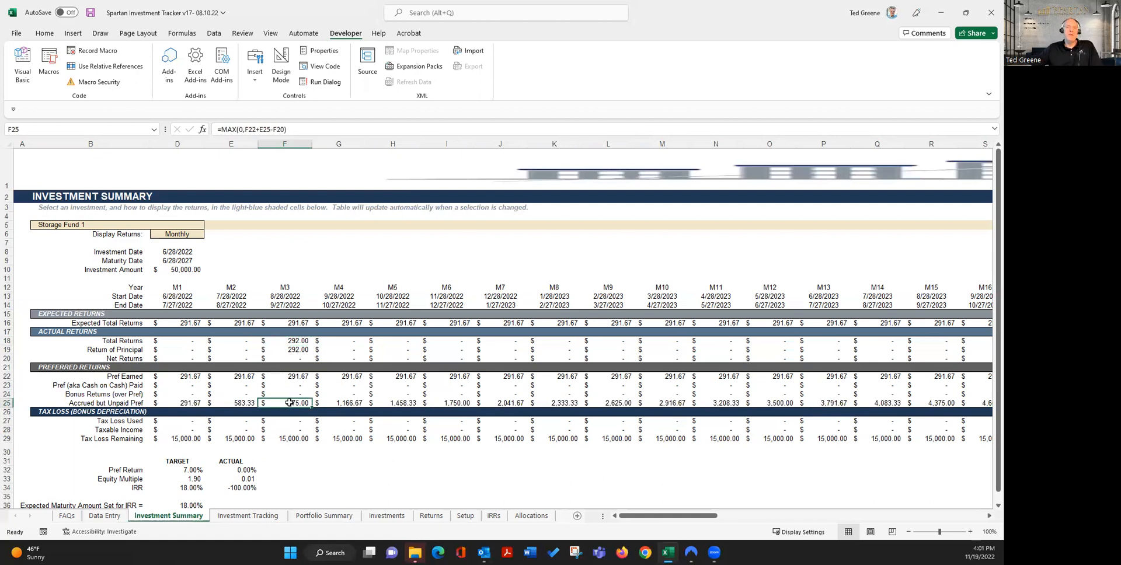
left_click(290, 341)
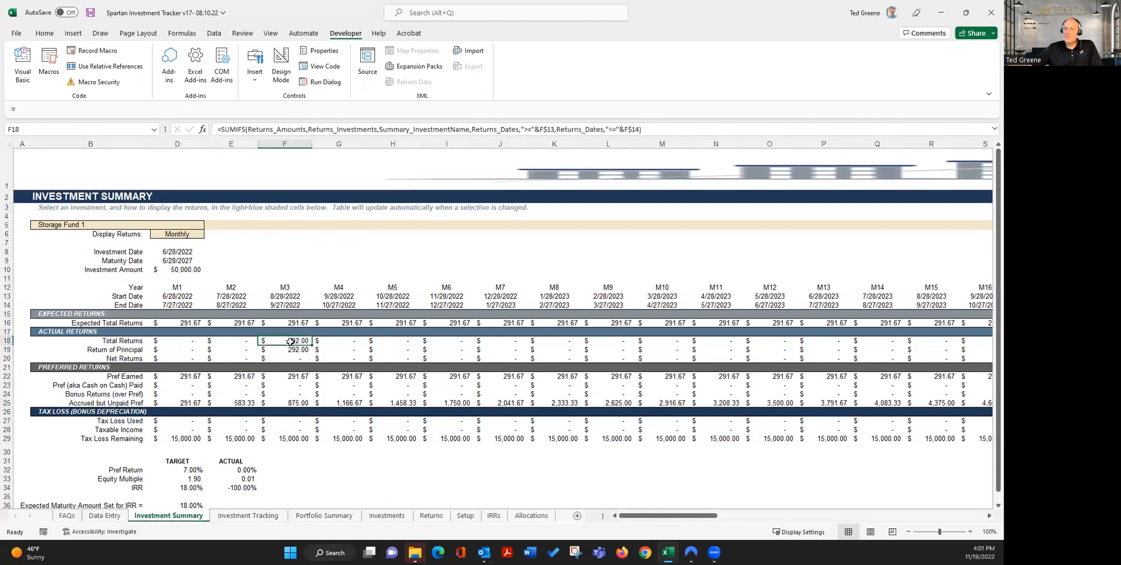
left_click(296, 408)
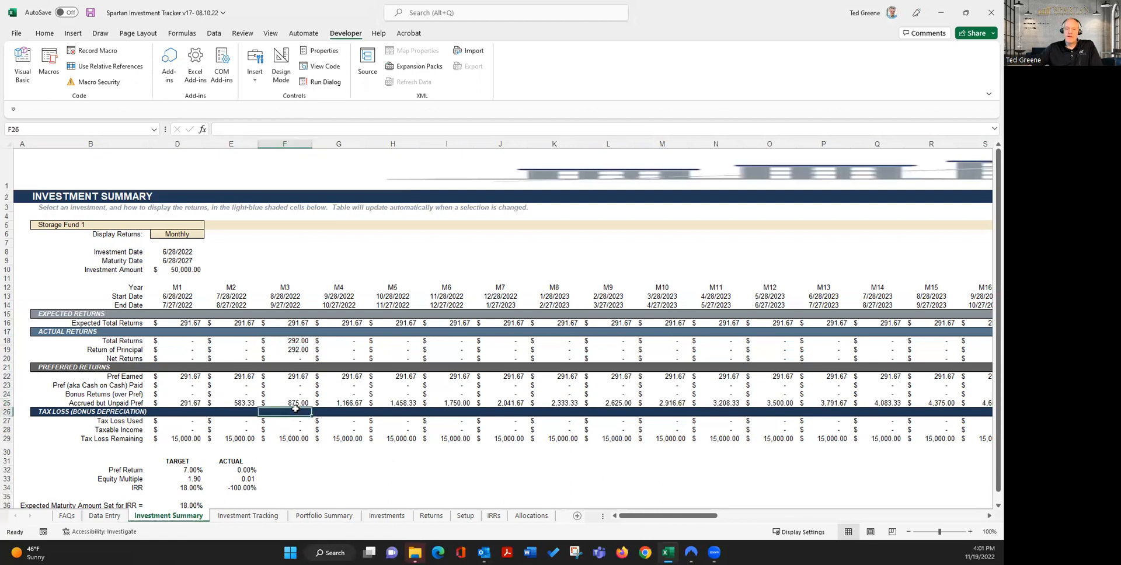
left_click(293, 403)
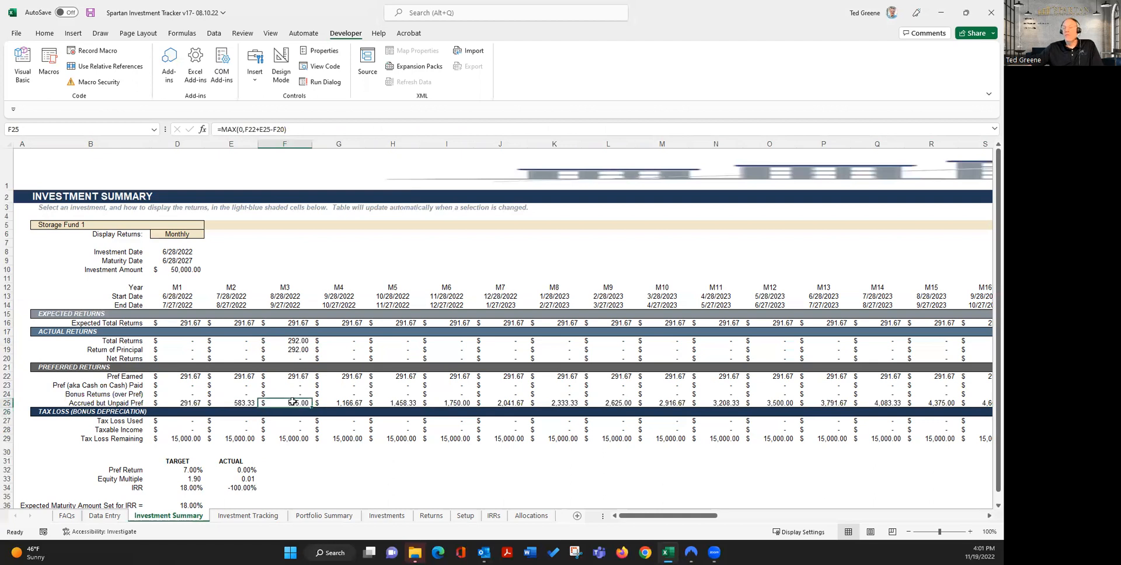
Revisit the return of principal field on the Data Entry sheet, and check Storage Fund 1's amount currently invested on the Investment Tracking sheet
left_click(104, 516)
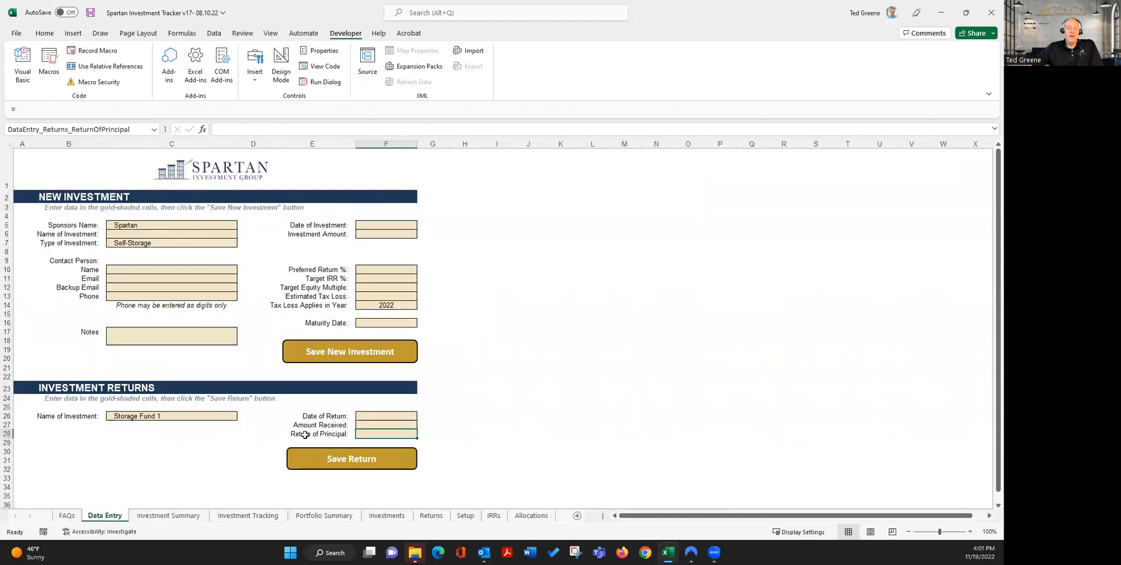
left_click(385, 434)
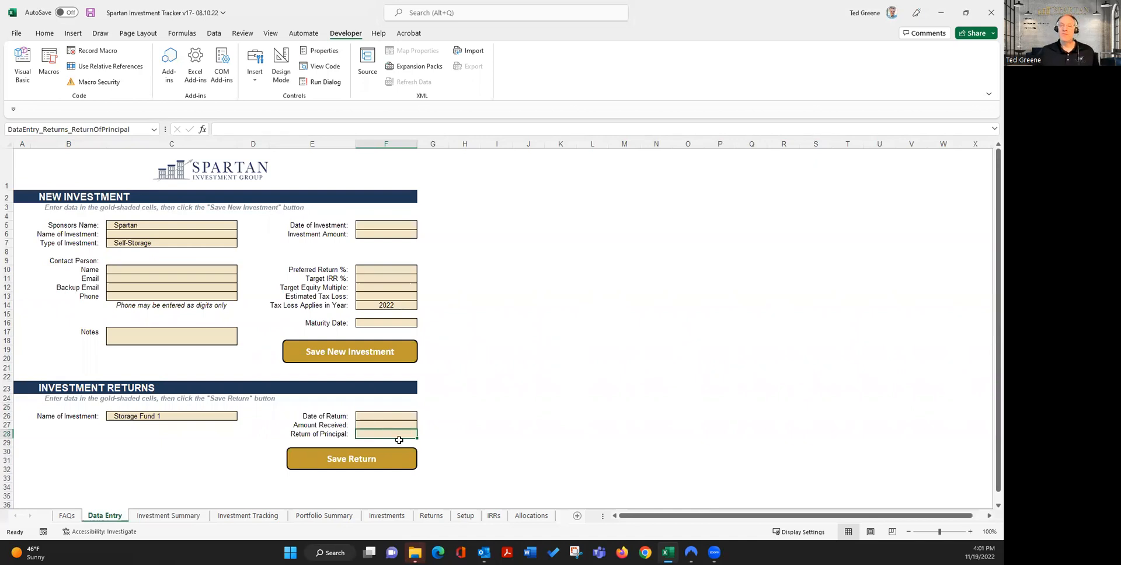
left_click(178, 517)
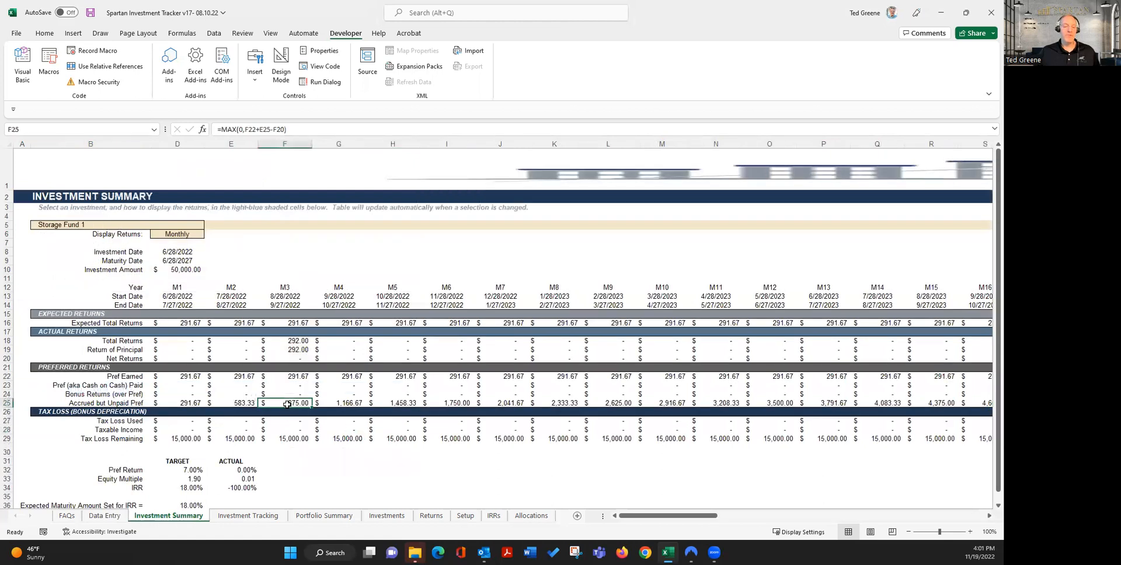
left_click(234, 516)
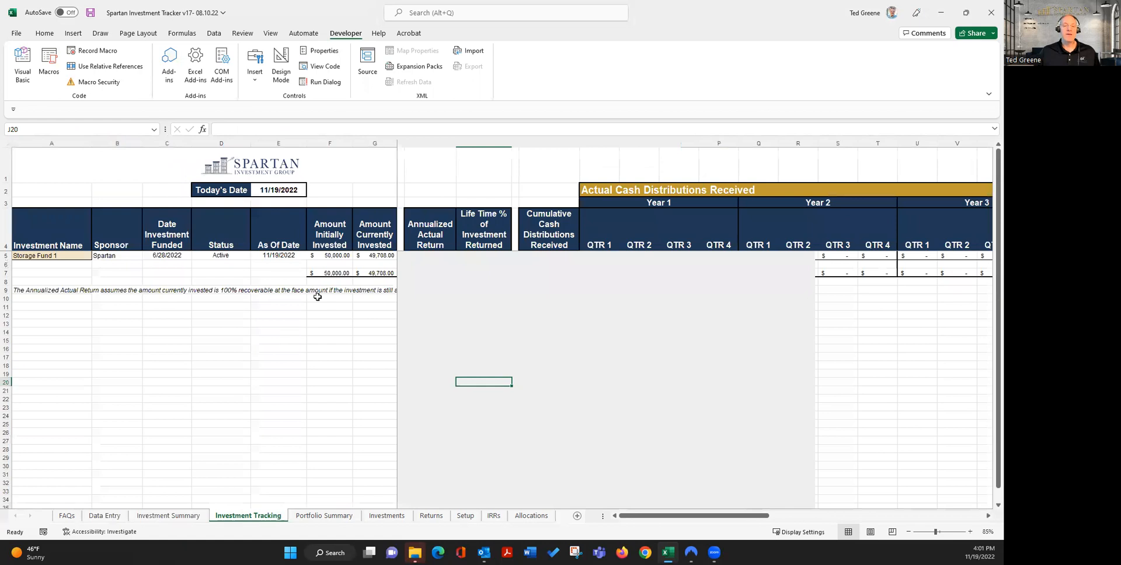
left_click(374, 255)
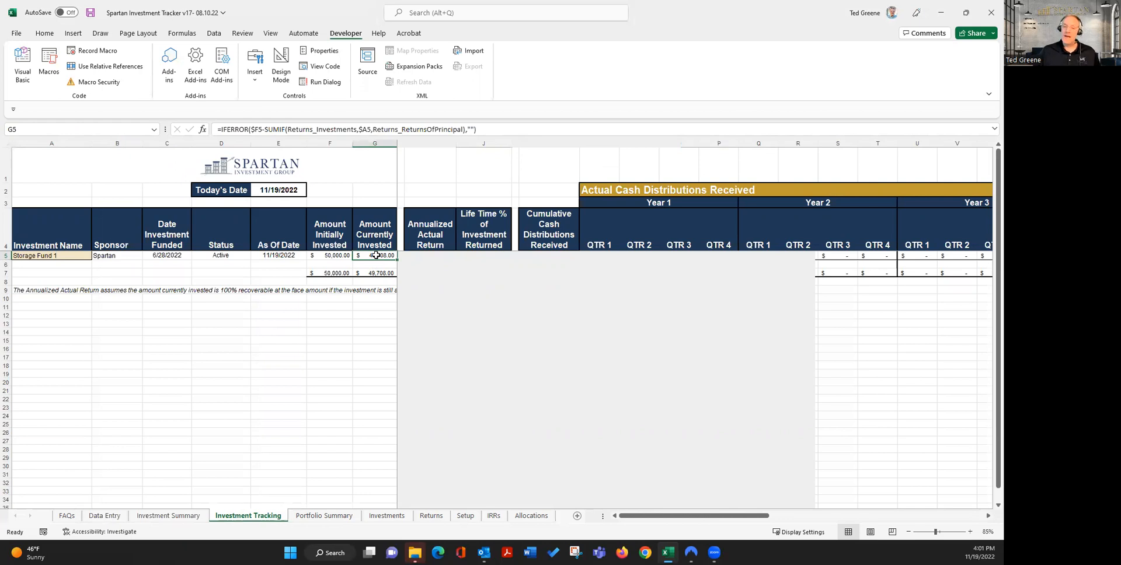
On the Investment Summary sheet, switch the display of Storage Fund 1's returns to Annually
left_click(155, 517)
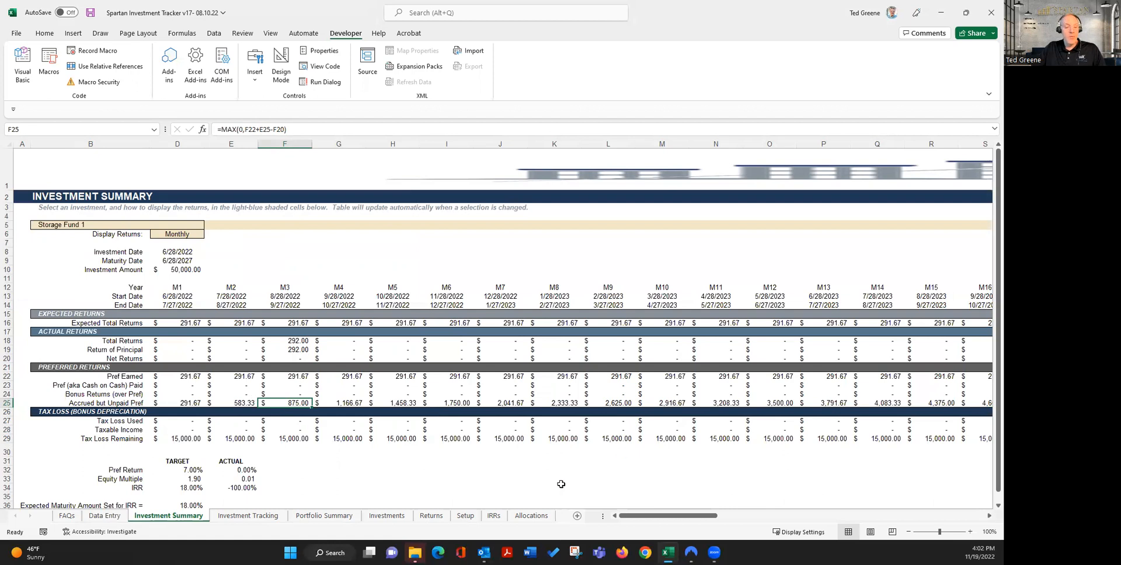
left_click(184, 233)
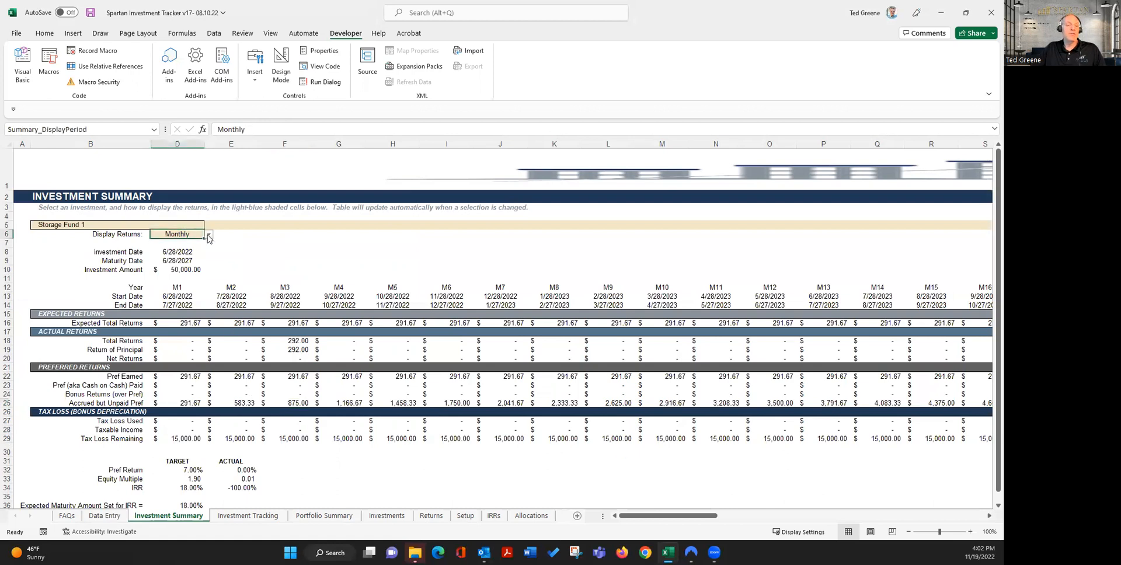
left_click(208, 234)
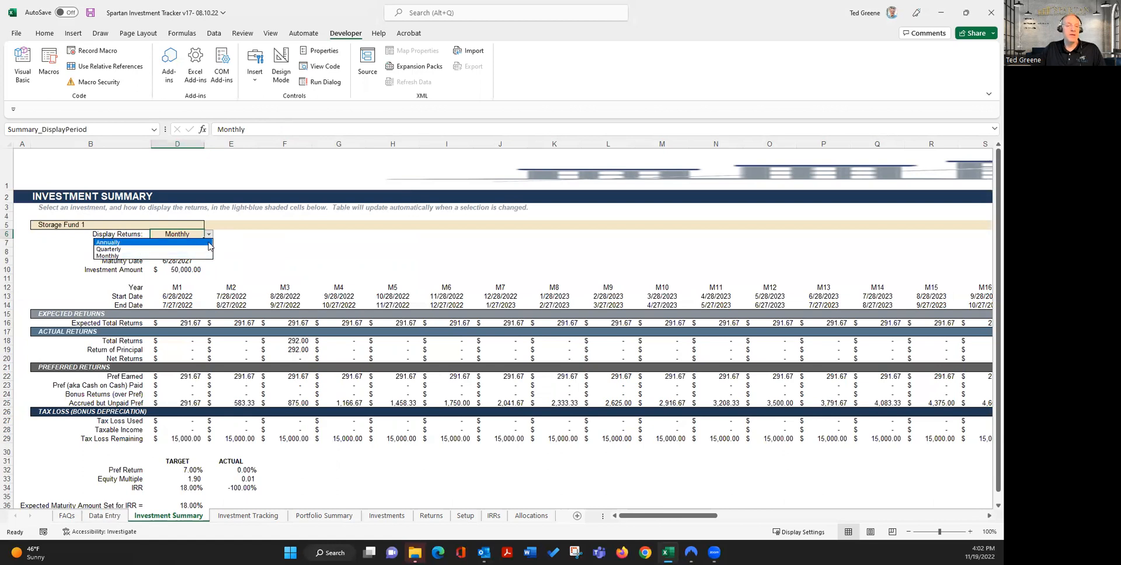
left_click(210, 243)
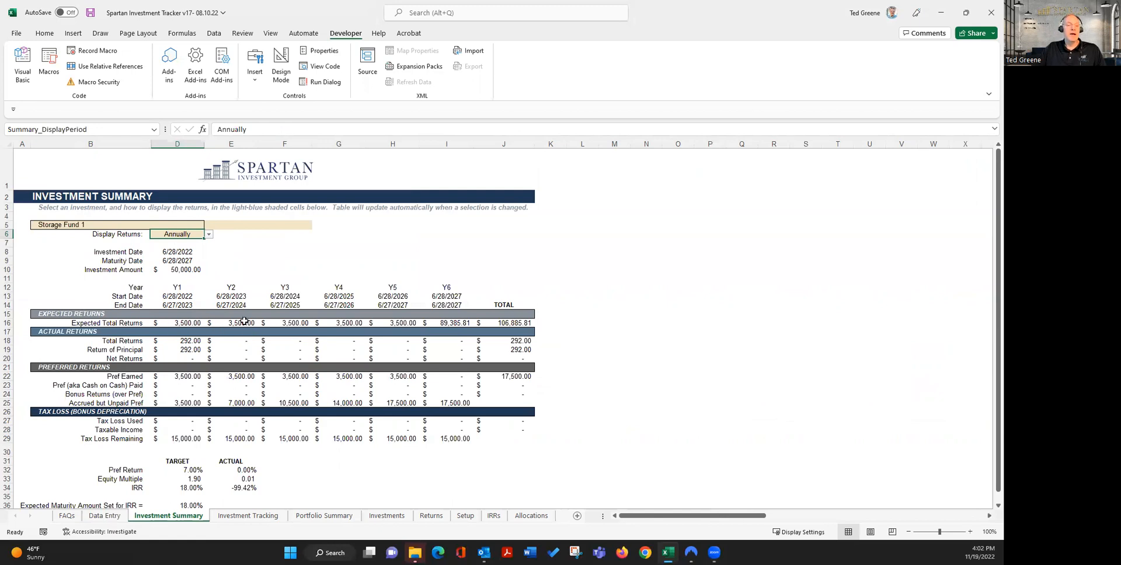
Check the period end dates for years Y2 to Y5 in the annual returns table
left_click(244, 303)
left_click(293, 306)
left_click(344, 304)
left_click(393, 305)
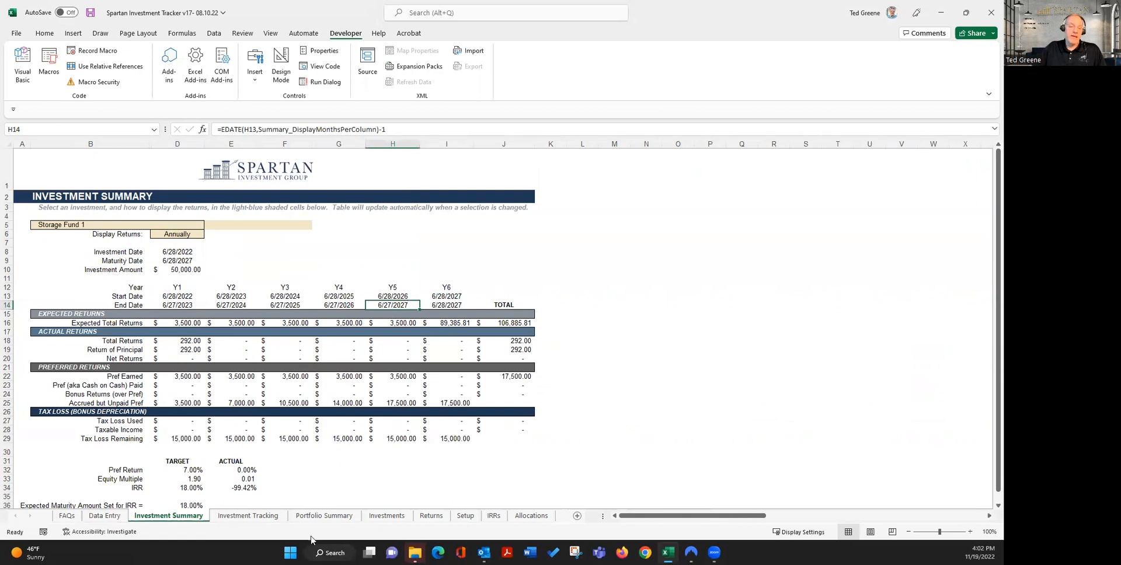
Review Storage Fund 1 across the Investment Tracking, Portfolio Summary and Investment Summary sheets, and revisit the return fields on the Data Entry sheet
left_click(263, 516)
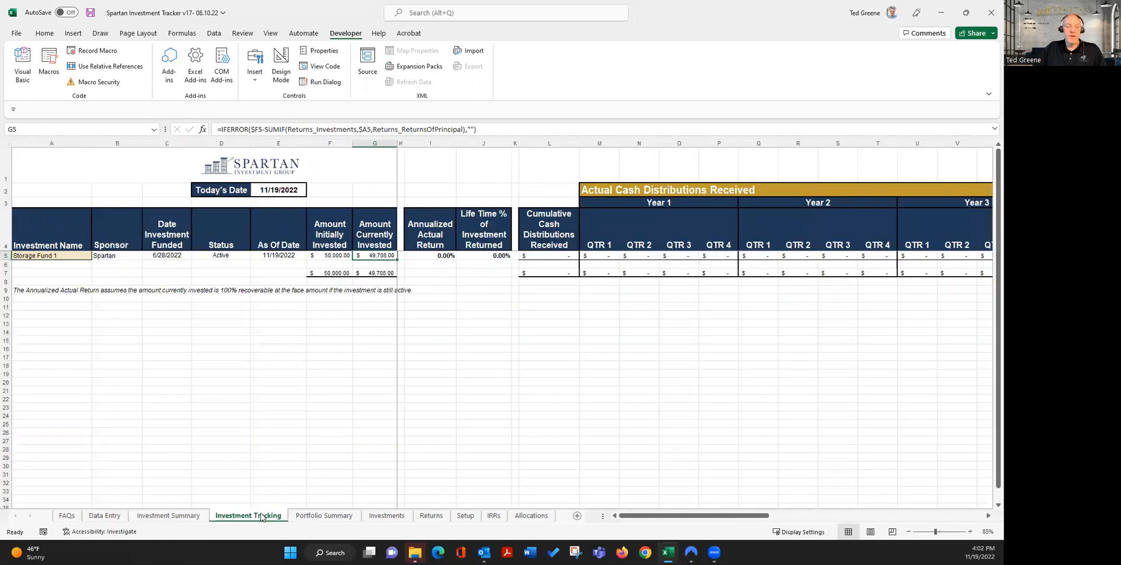
left_click(320, 517)
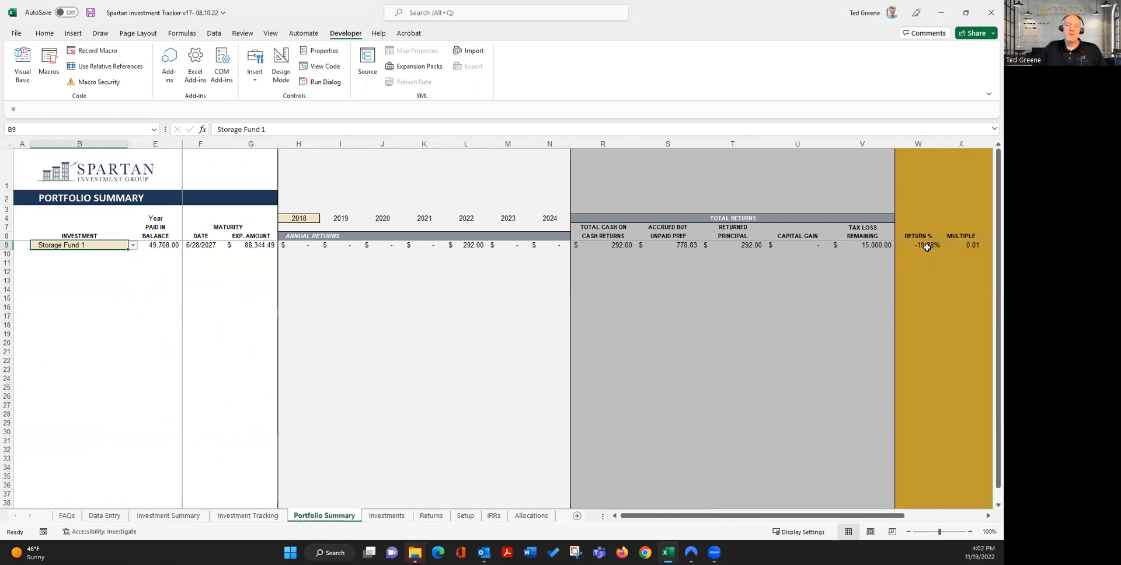
left_click(103, 516)
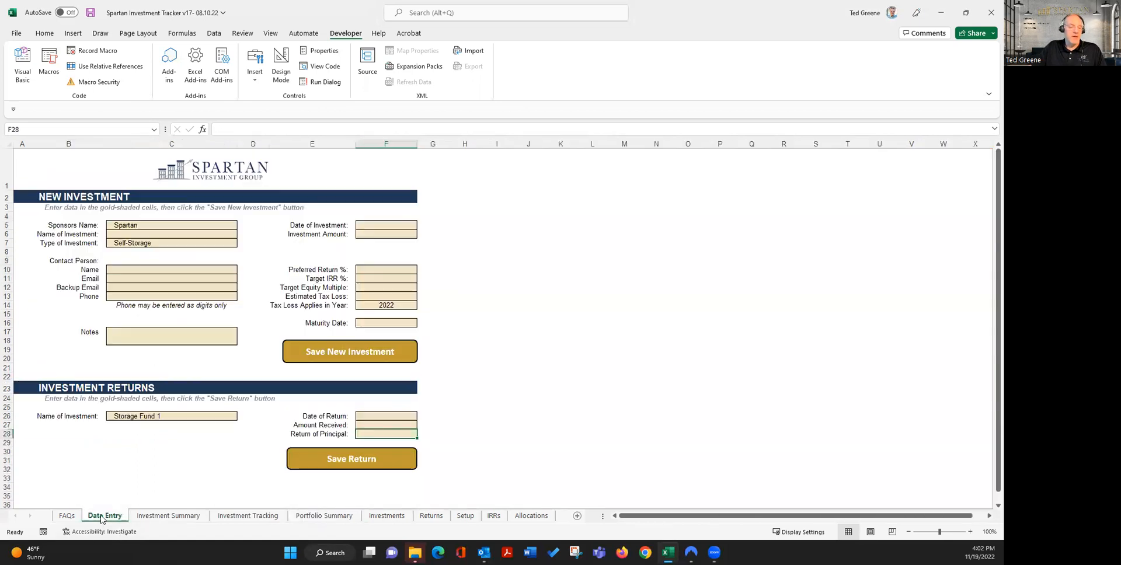
left_click(163, 518)
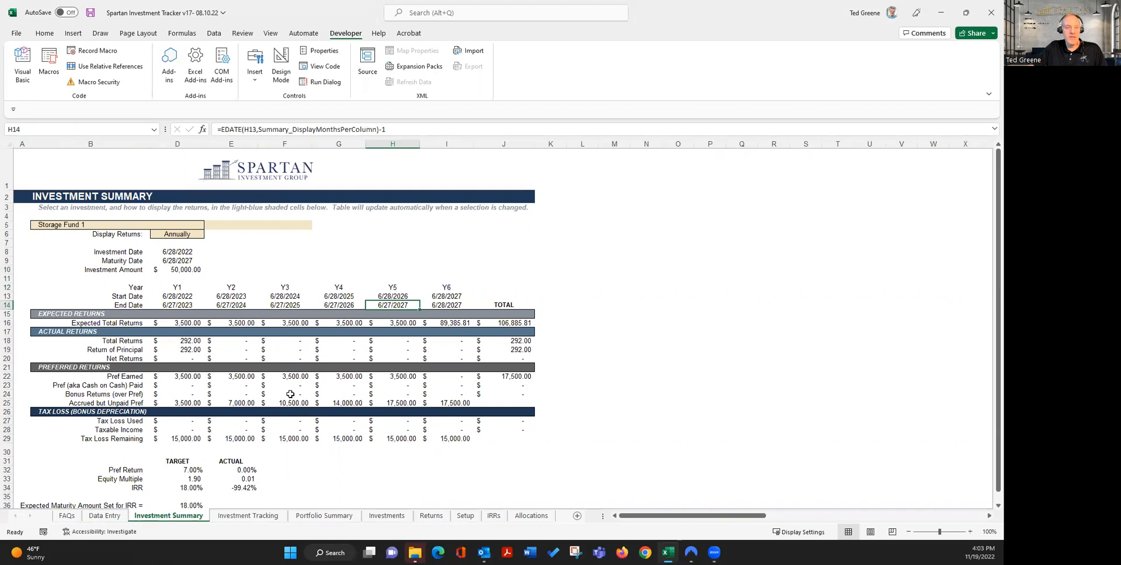
left_click(104, 516)
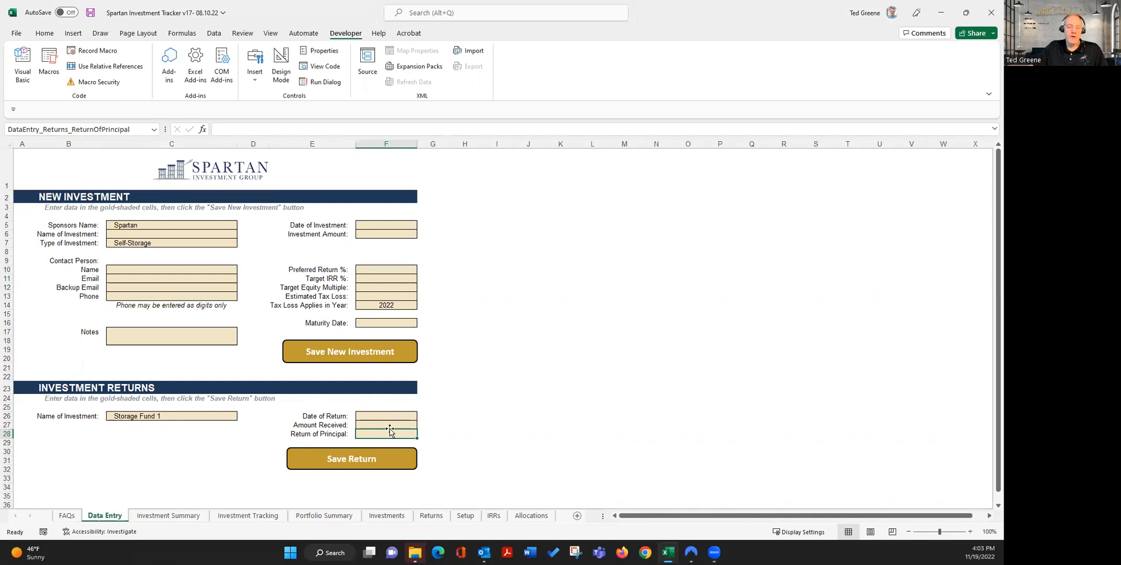
Set the Investment Summary sheet to display Storage Fund 1's returns Monthly
left_click(155, 516)
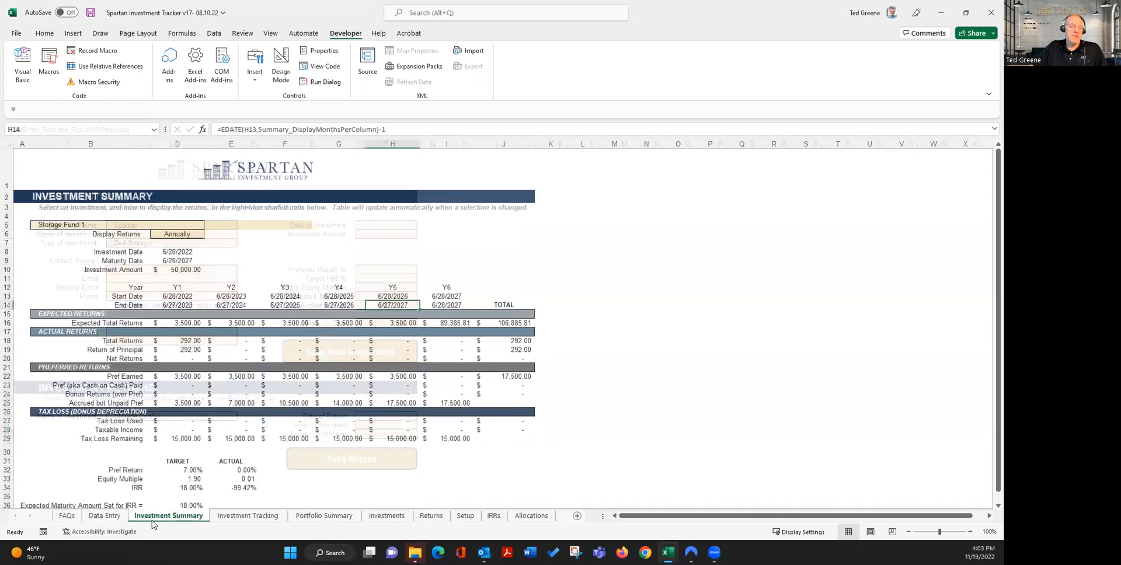
left_click(193, 236)
left_click(208, 234)
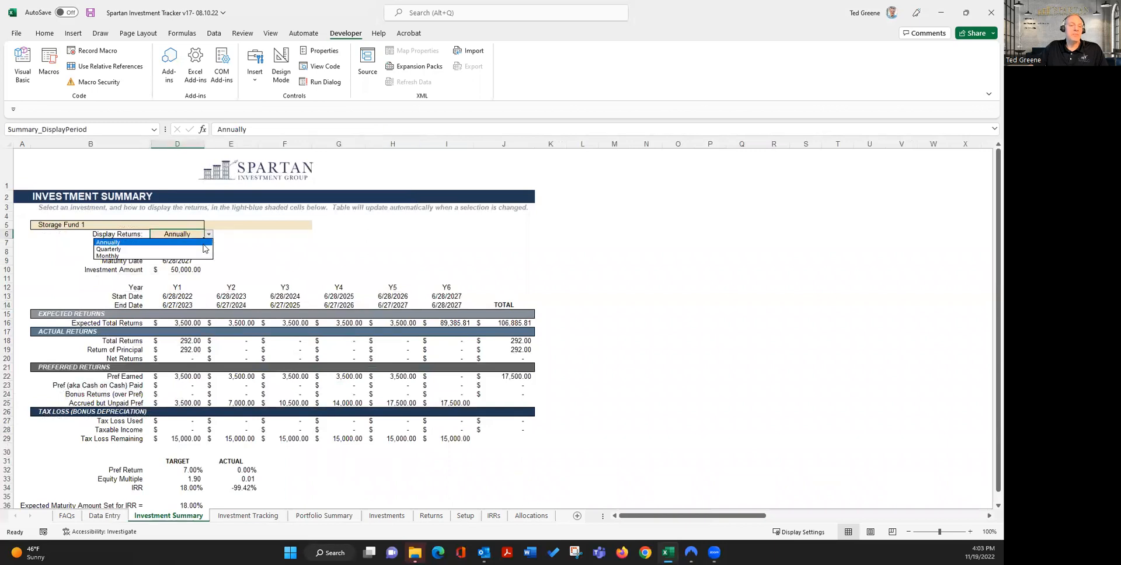
left_click(193, 256)
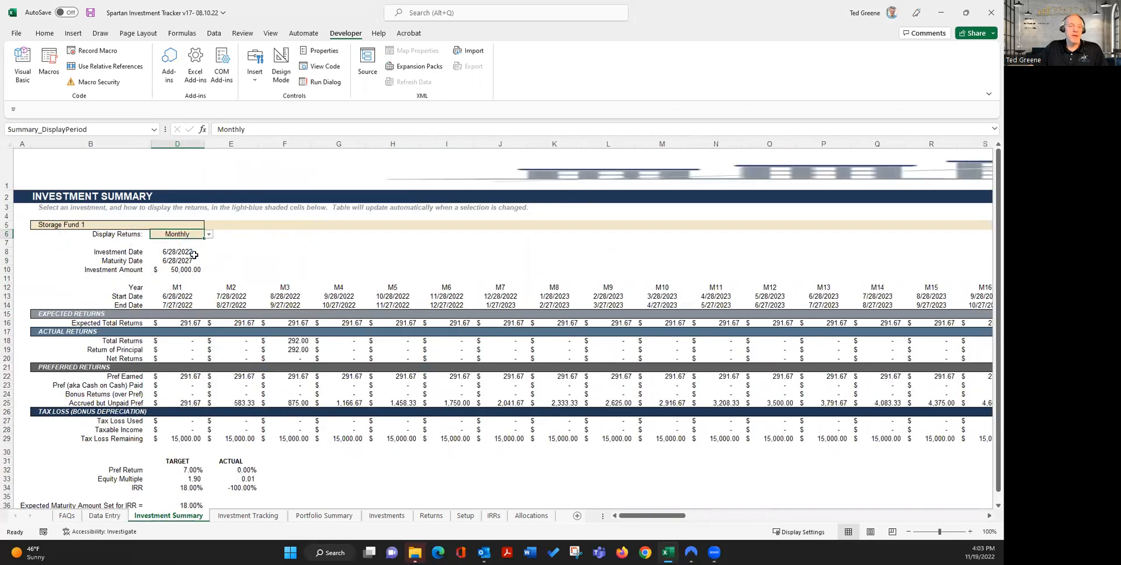